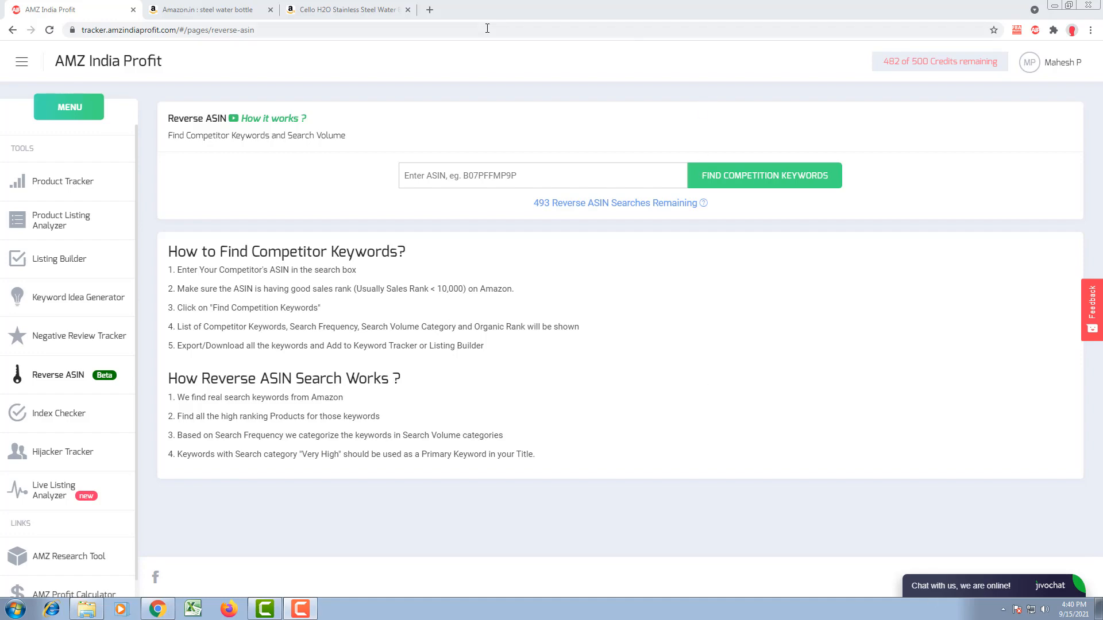
# Step: Copy the ASIN B07F5SHD5H from the product details of the Cello H2O Stainless Steel Water Bottle on Amazon.in
pyautogui.click(305, 12)
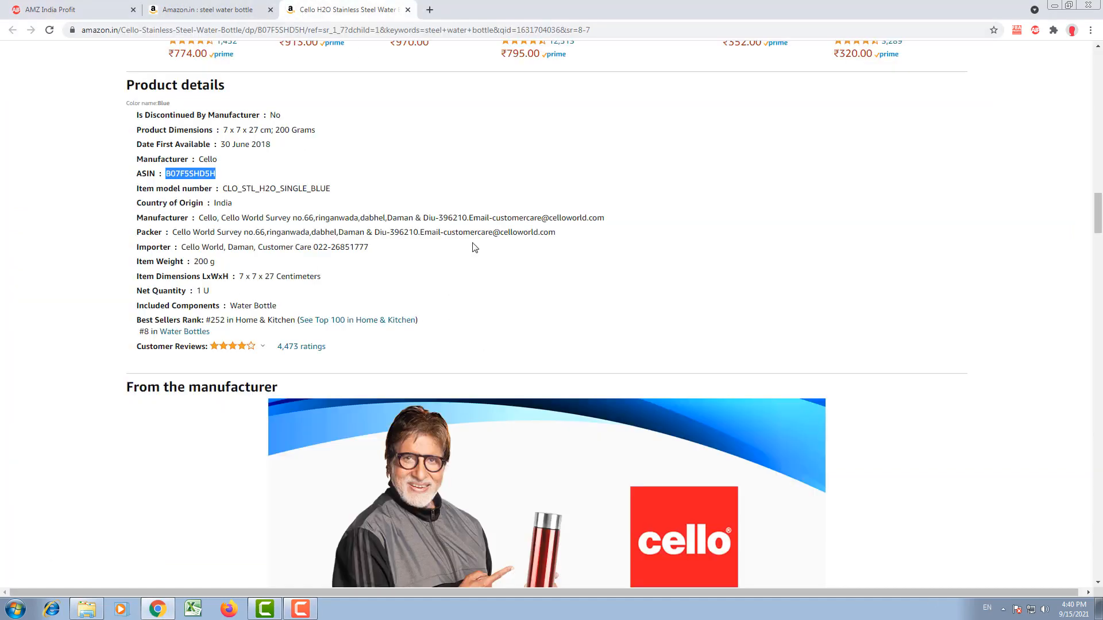
pyautogui.press('Home')
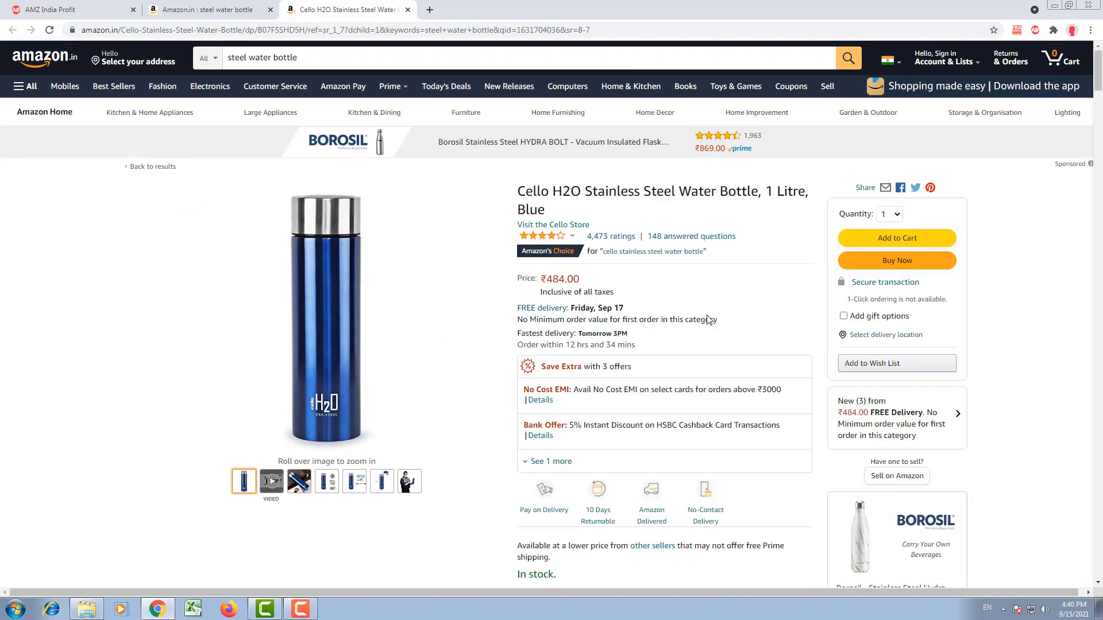
pyautogui.scroll(-20, 713, 285)
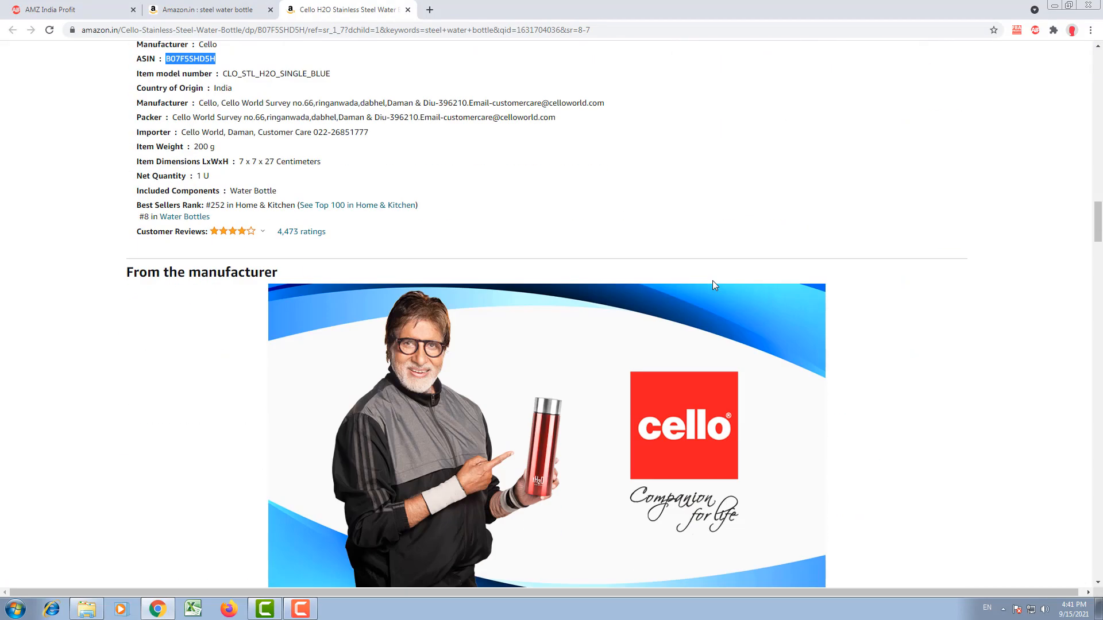
pyautogui.scroll(2, 152, 125)
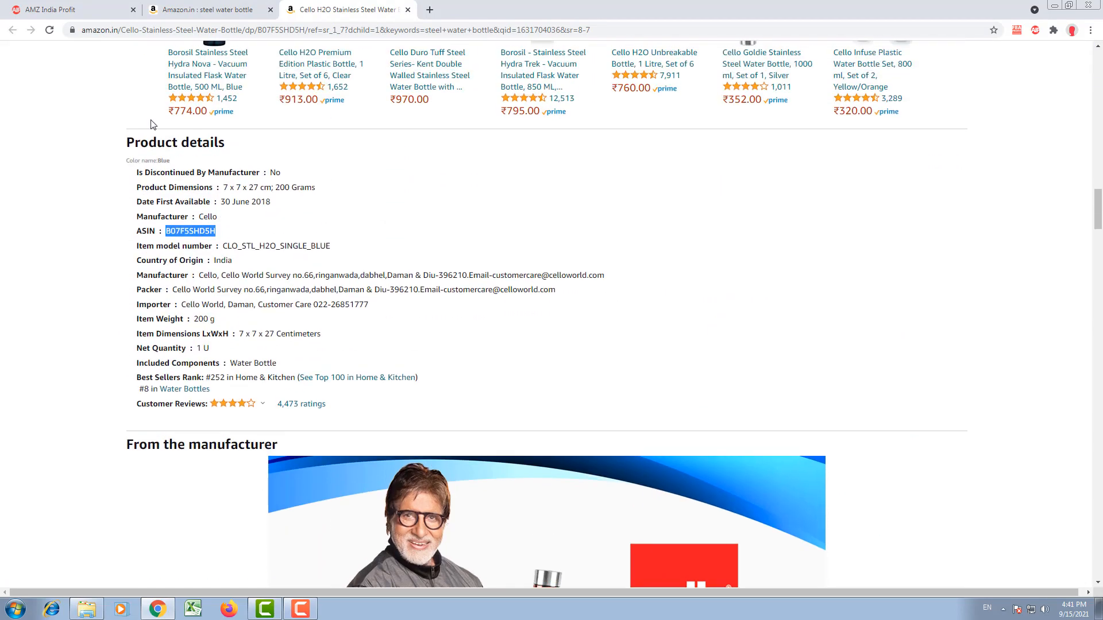
pyautogui.rightClick(173, 231)
pyautogui.click(190, 237)
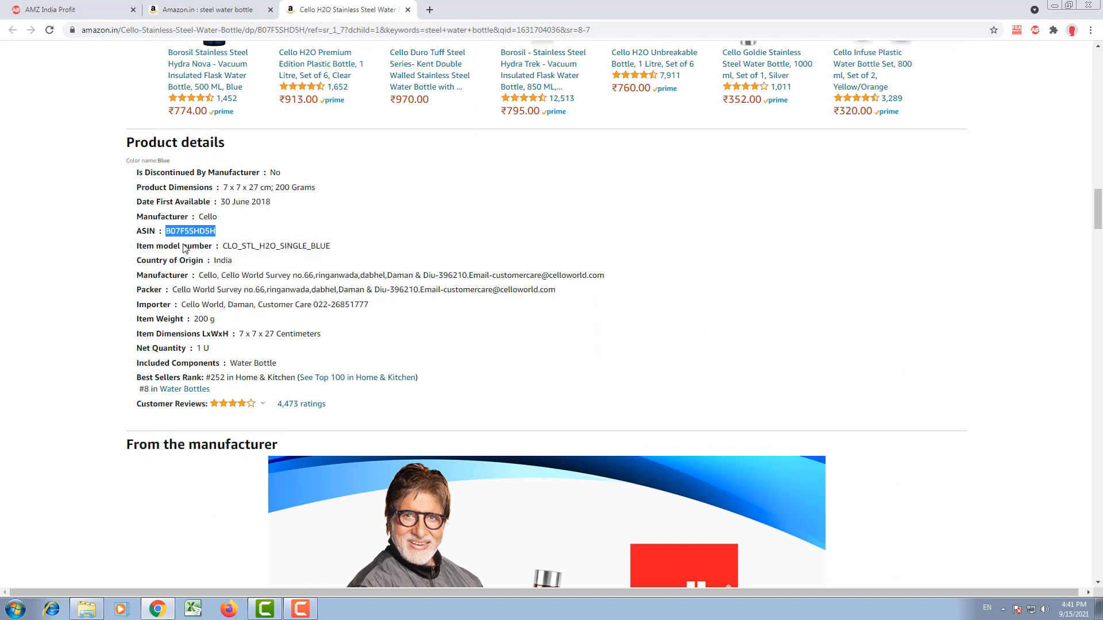
# Step: Run a Reverse ASIN search in AMZ India Profit for the competition keywords of B07F5SHD5H
pyautogui.click(50, 9)
pyautogui.rightClick(483, 181)
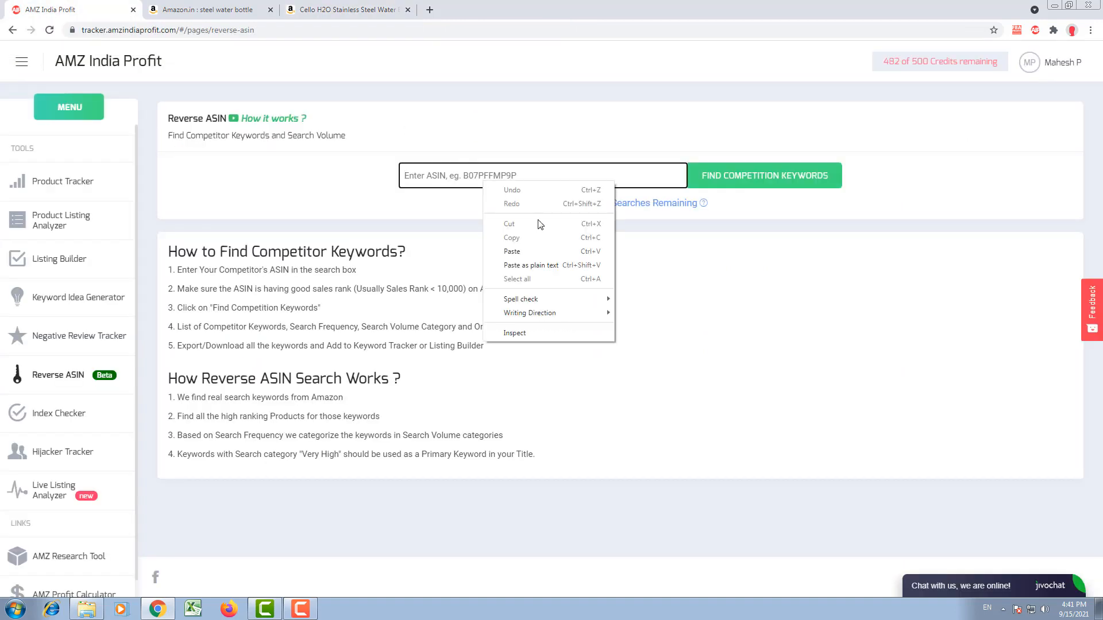
pyautogui.click(532, 252)
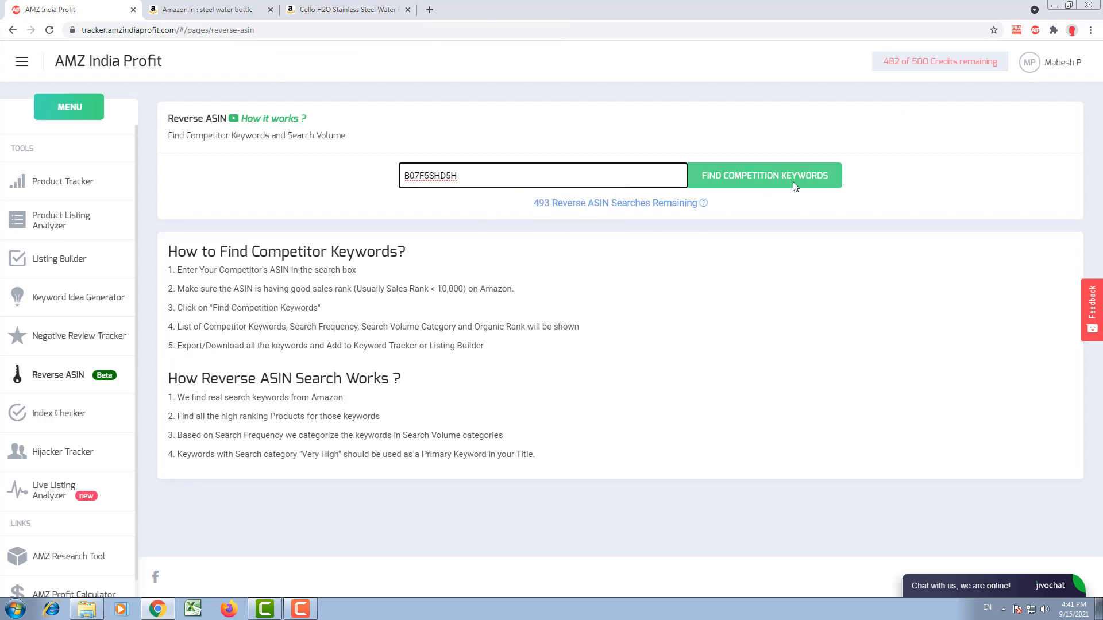
pyautogui.click(792, 182)
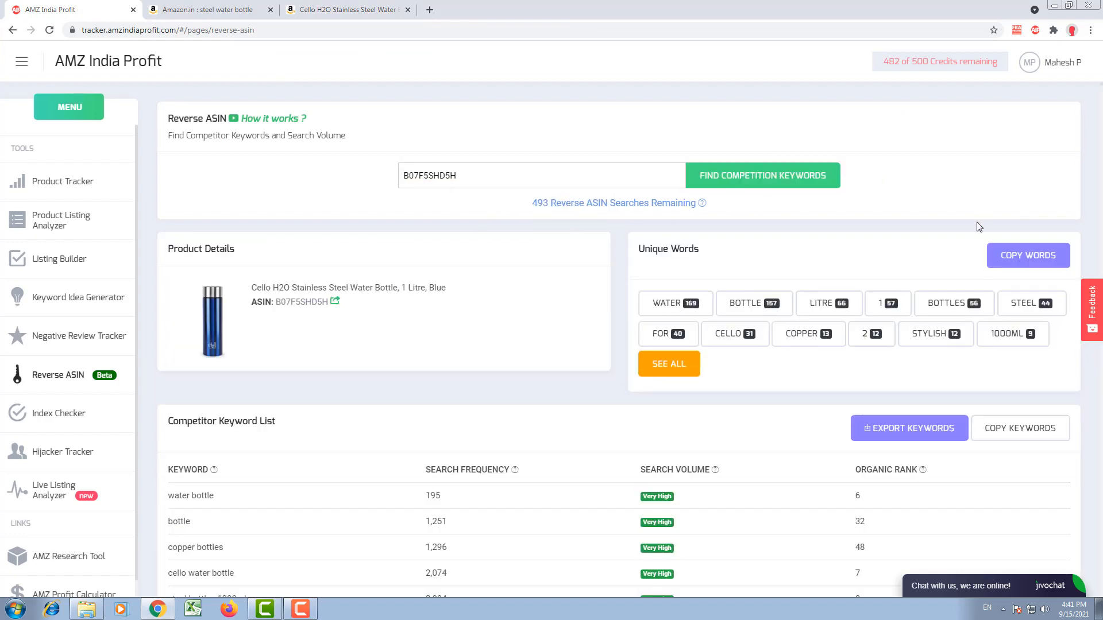
# Step: Examine the full Competitor Keyword List, its search frequency and organic rank columns, and the organic rank for "water bottle"
pyautogui.scroll(-6, 979, 227)
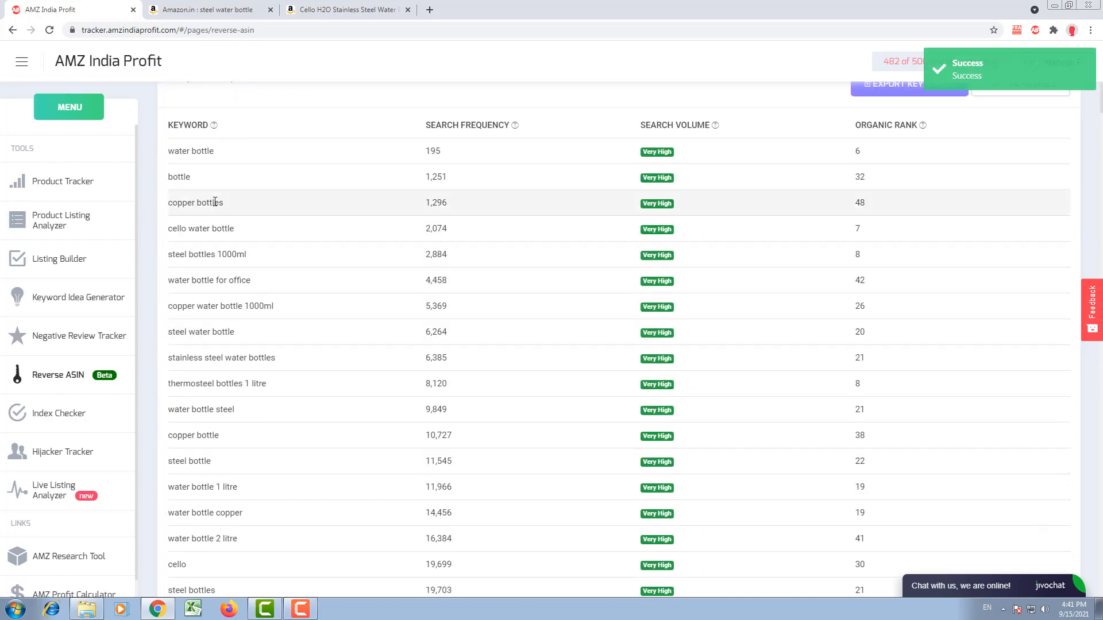
pyautogui.scroll(-20, 214, 202)
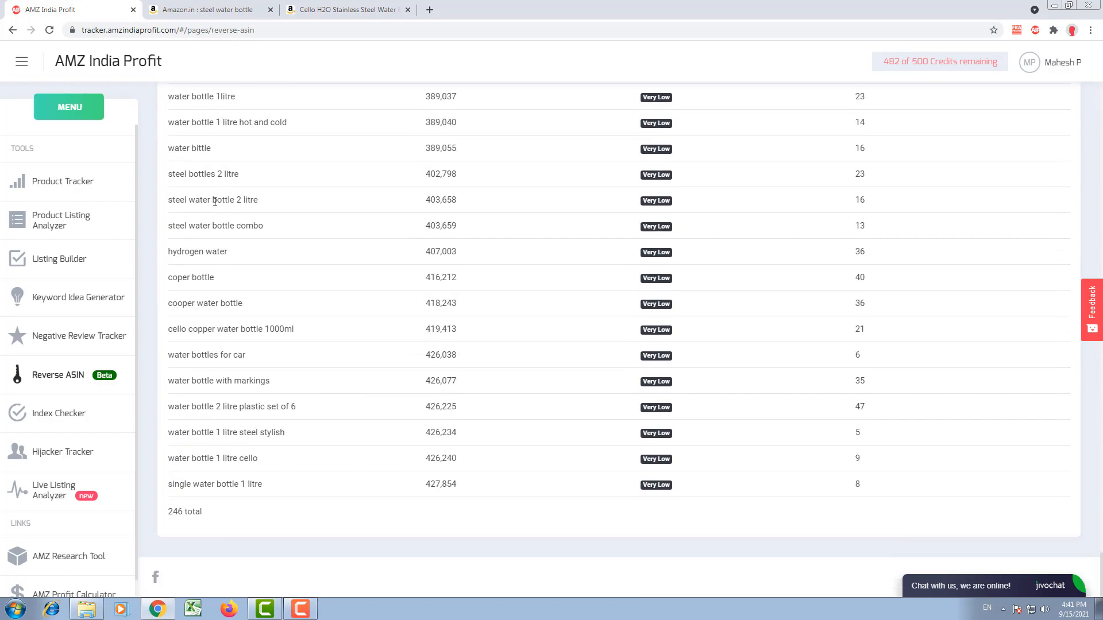
pyautogui.scroll(15, 231, 508)
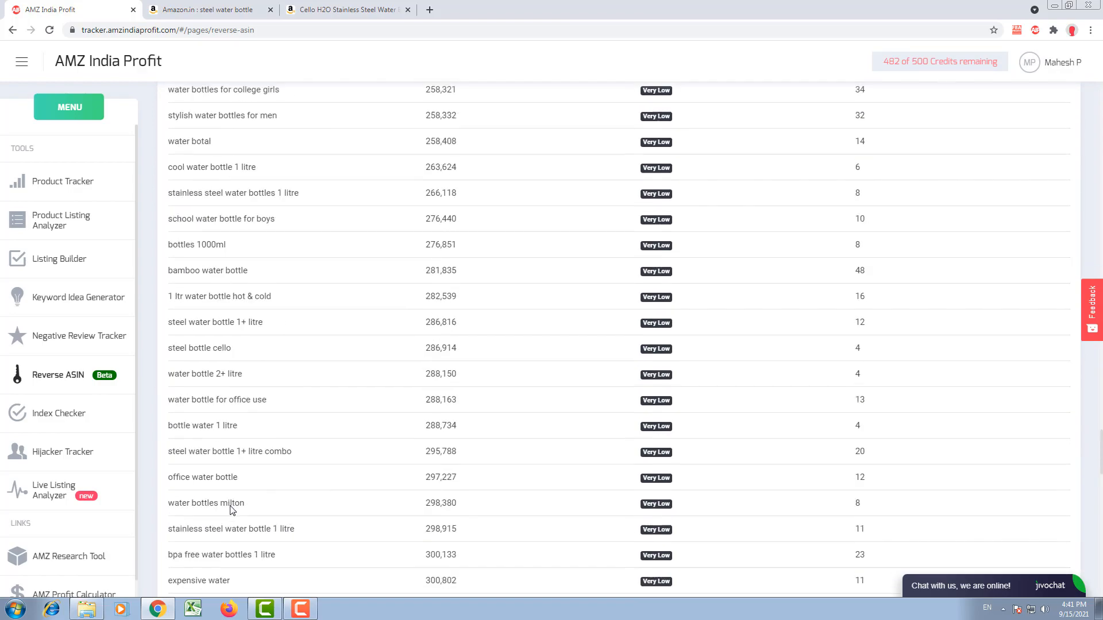
pyautogui.scroll(20, 232, 510)
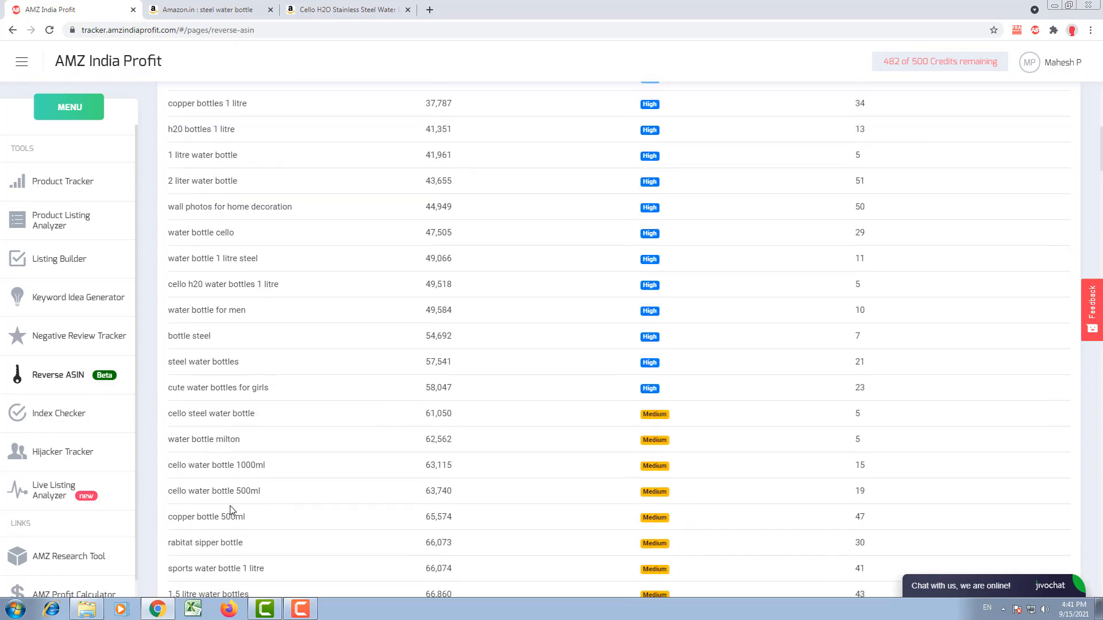
pyautogui.scroll(6, 232, 510)
pyautogui.scroll(-4, 197, 444)
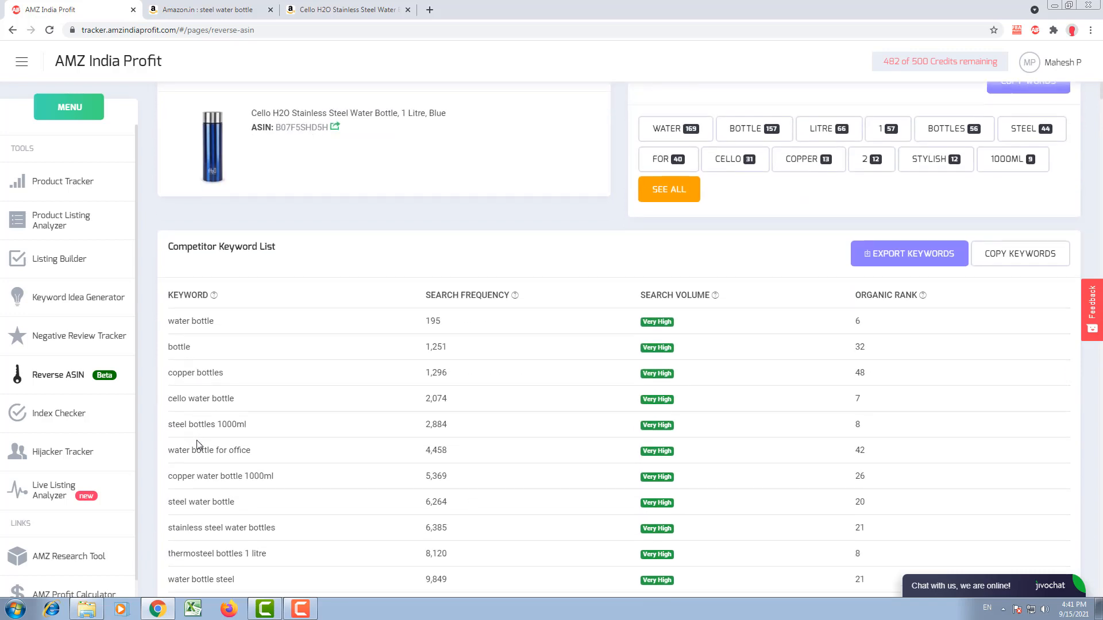
pyautogui.scroll(-1, 197, 444)
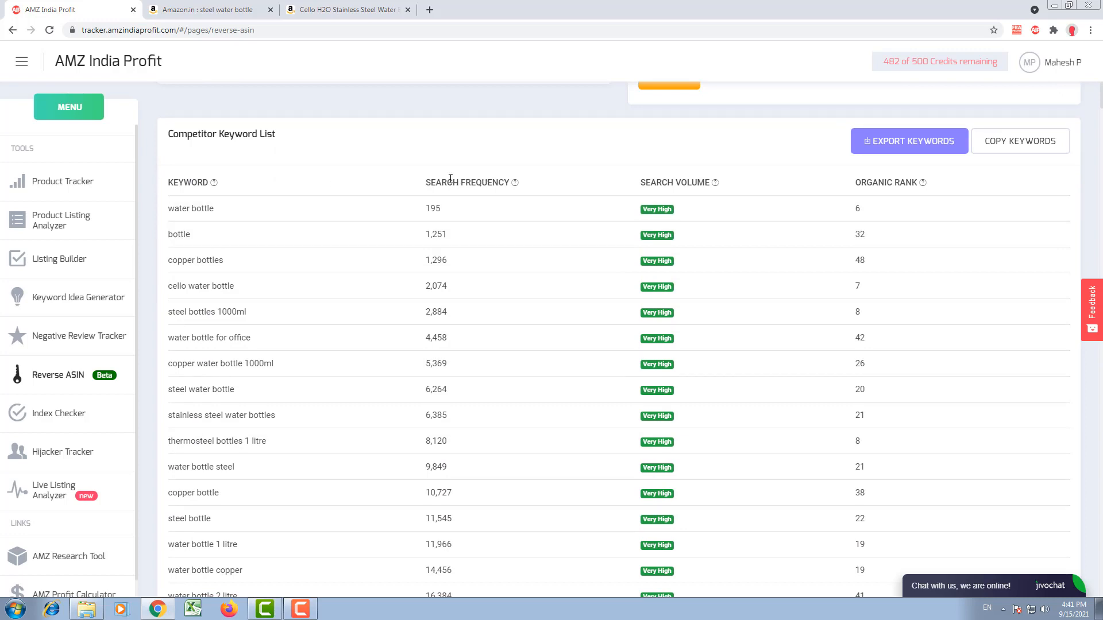
pyautogui.moveTo(517, 190)
pyautogui.moveTo(924, 182)
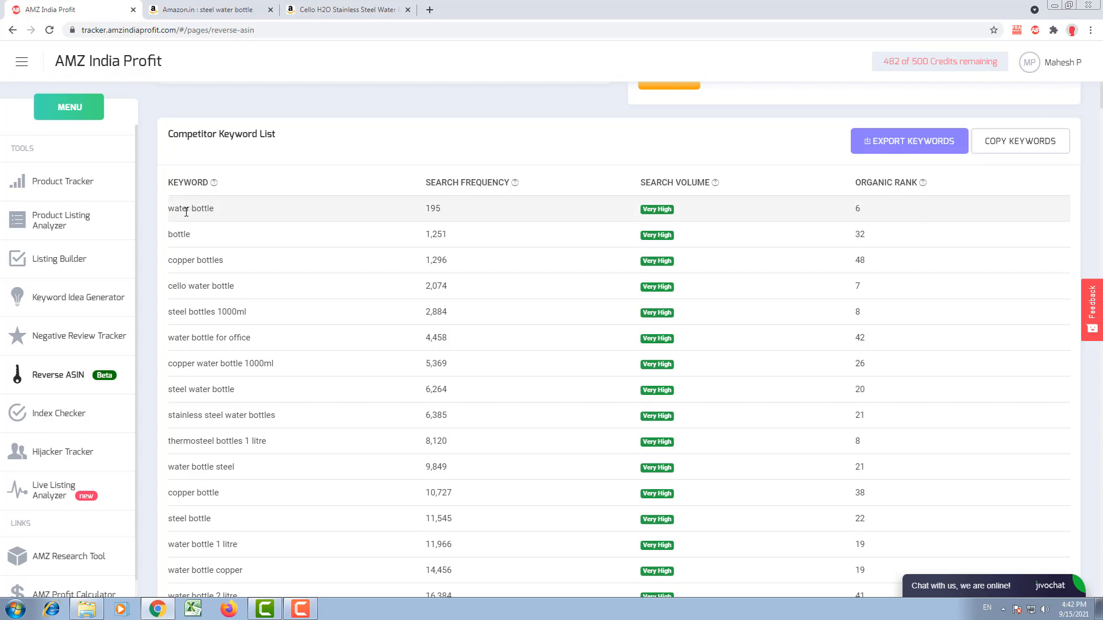
pyautogui.doubleClick(865, 207)
pyautogui.click(865, 210)
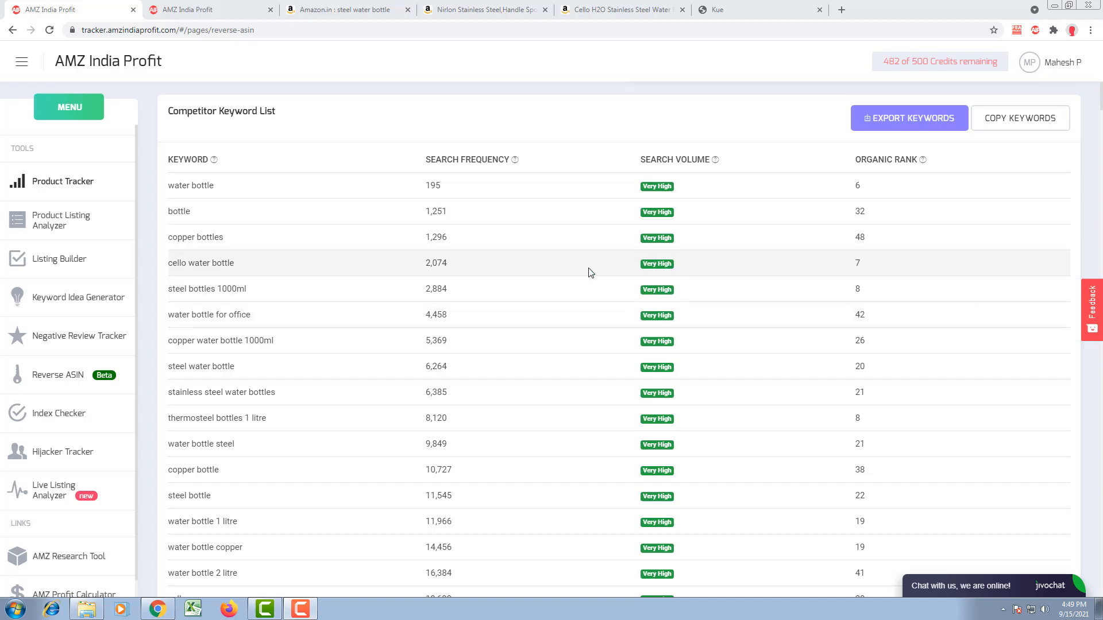
# Step: Examine the search volume ratings of the first keywords and the organic rank for "water bottle for office"
pyautogui.moveTo(643, 187); pyautogui.dragTo(648, 188)
pyautogui.tripleClick(648, 189)
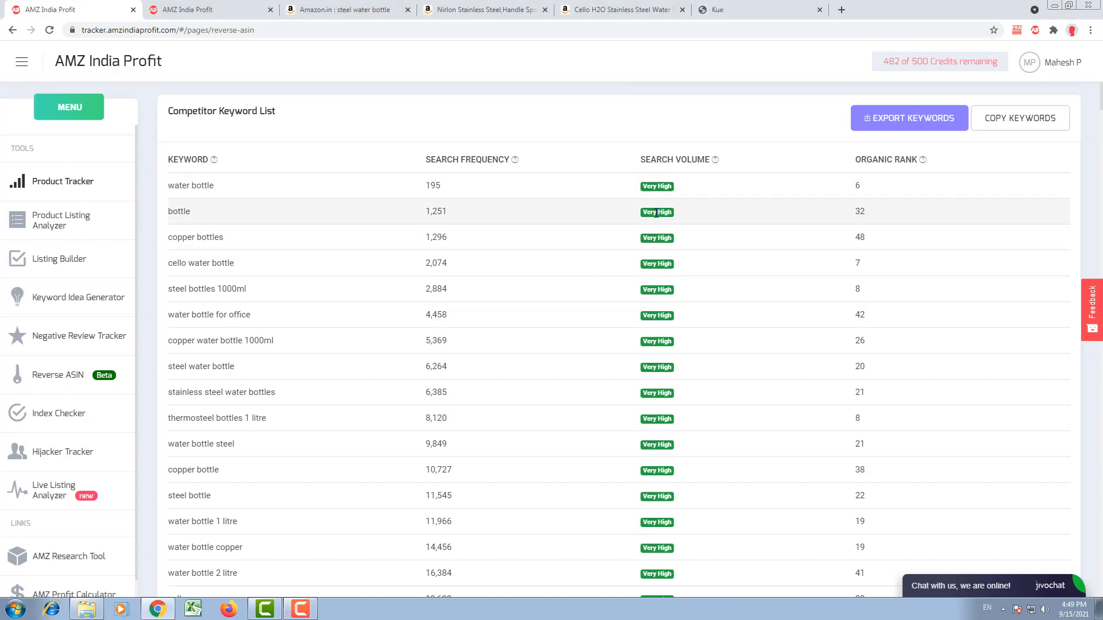
pyautogui.tripleClick(657, 212)
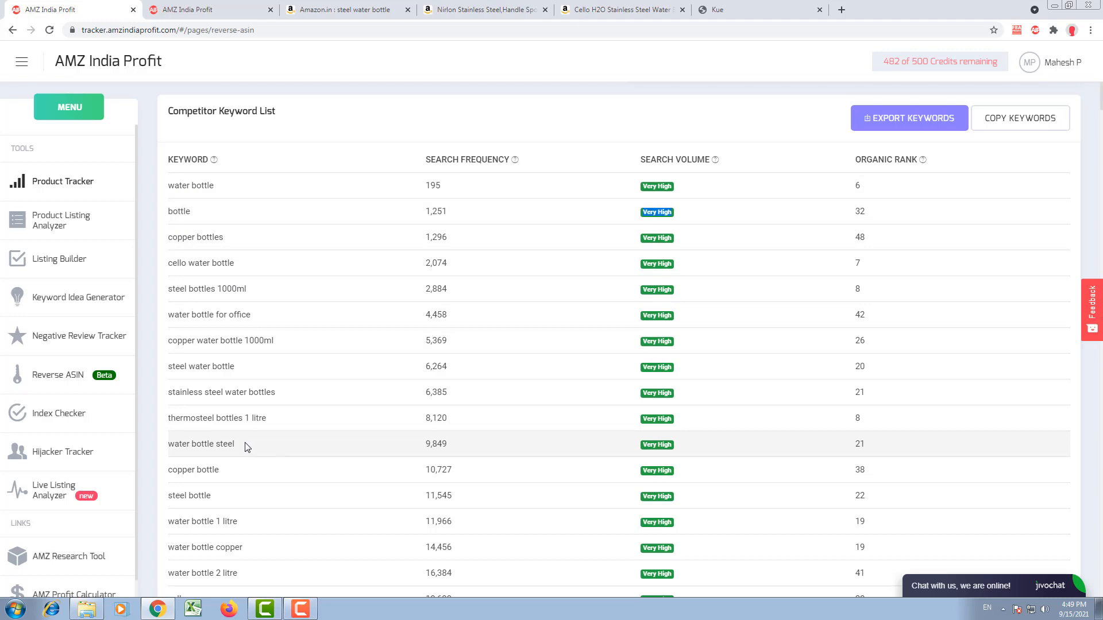
pyautogui.tripleClick(228, 315)
pyautogui.click(280, 311)
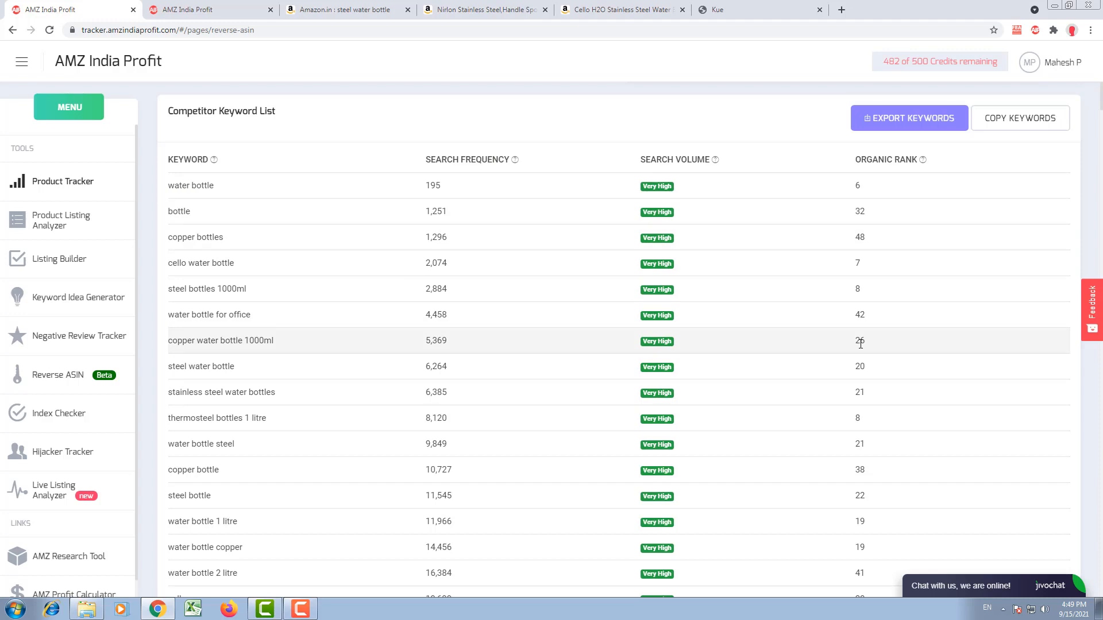
pyautogui.doubleClick(859, 317)
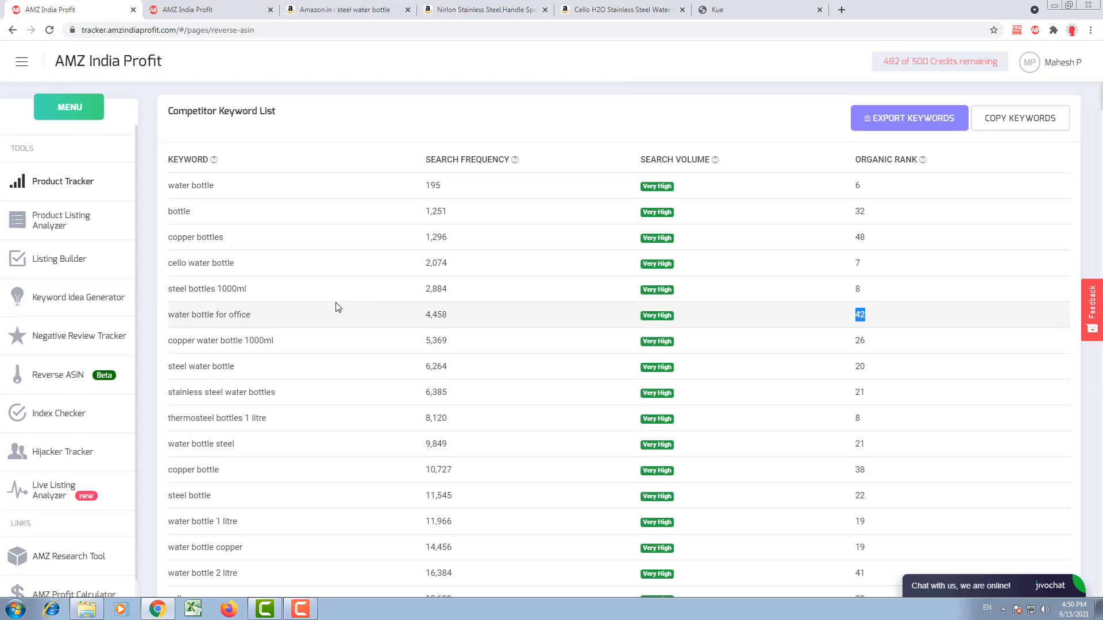
pyautogui.doubleClick(237, 316)
pyautogui.tripleClick(237, 316)
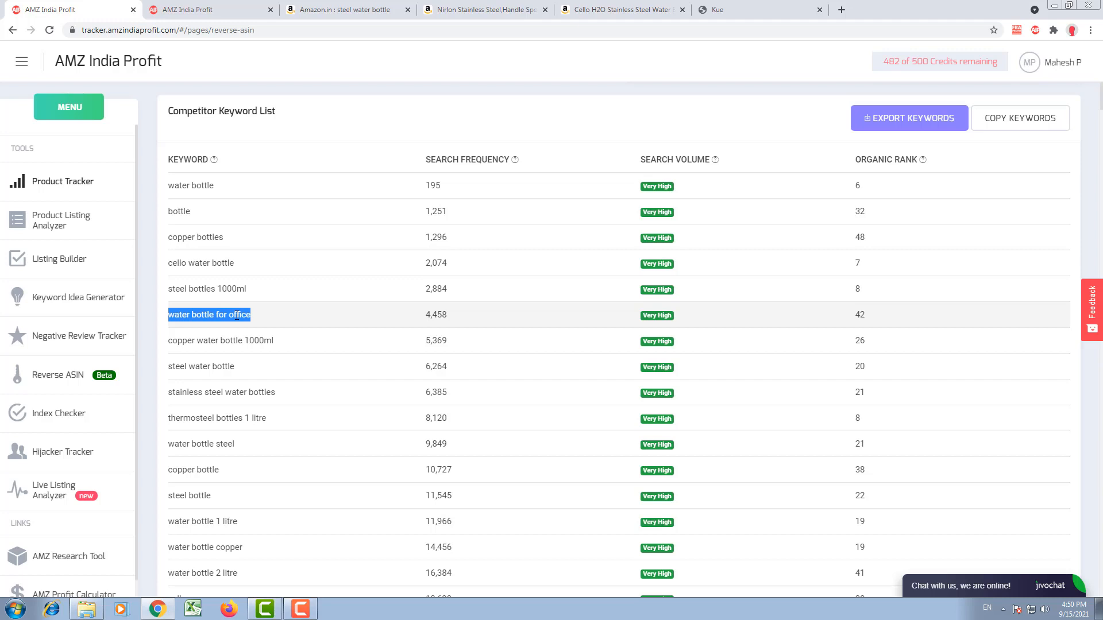
pyautogui.click(883, 557)
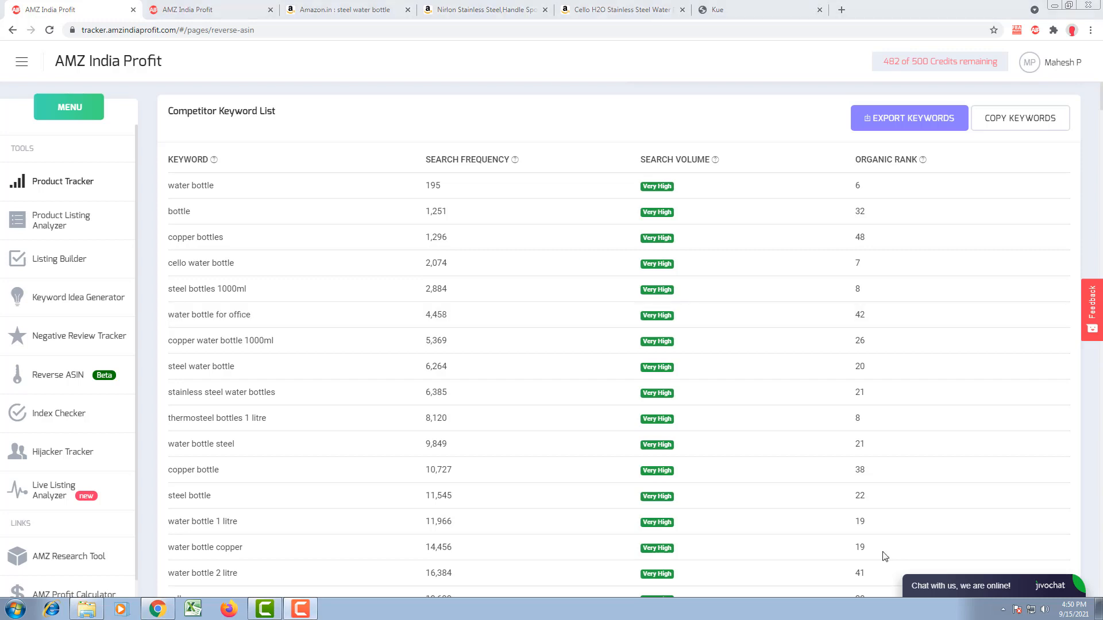
# Step: Copy the ASIN B097DMZ97W from the product details of the Nirlon stainless steel sports bottle on Amazon.in
pyautogui.click(637, 10)
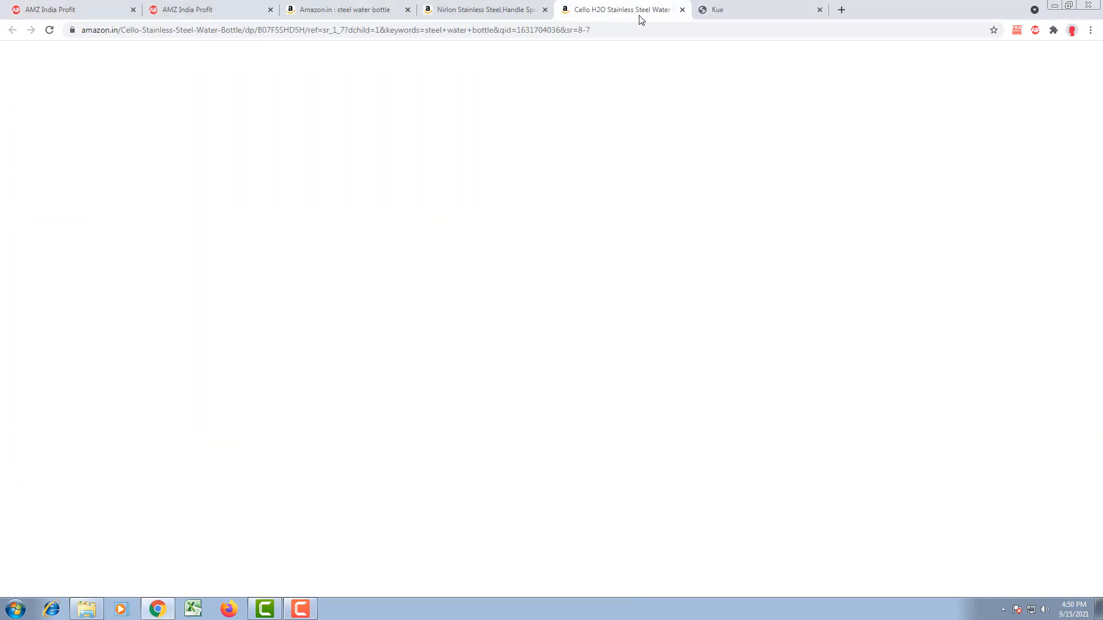
pyautogui.click(505, 8)
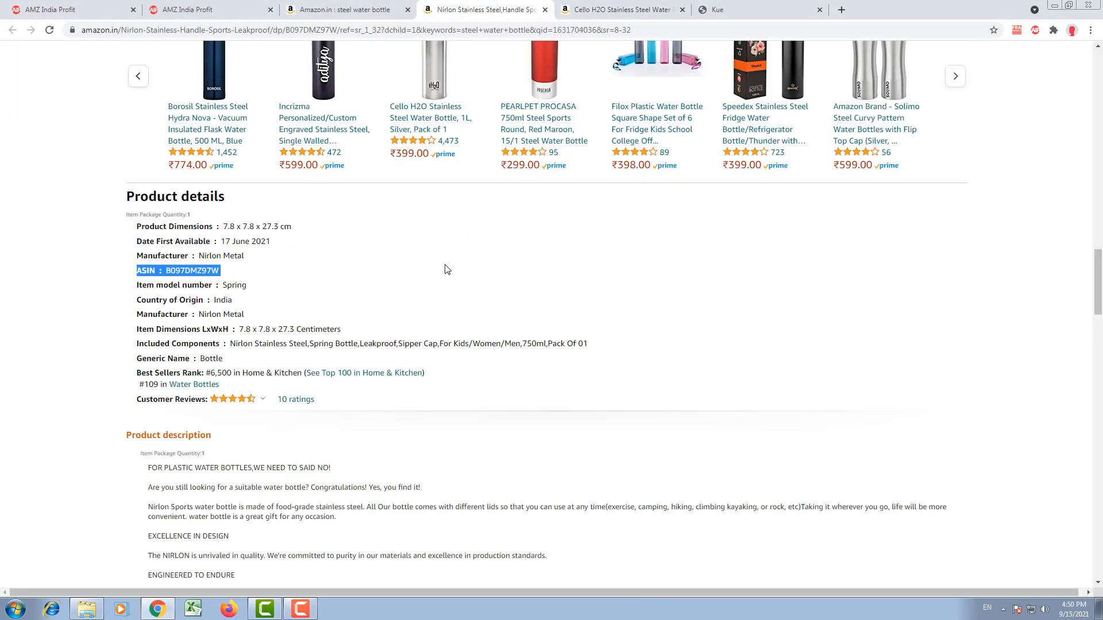
pyautogui.scroll(20, 447, 268)
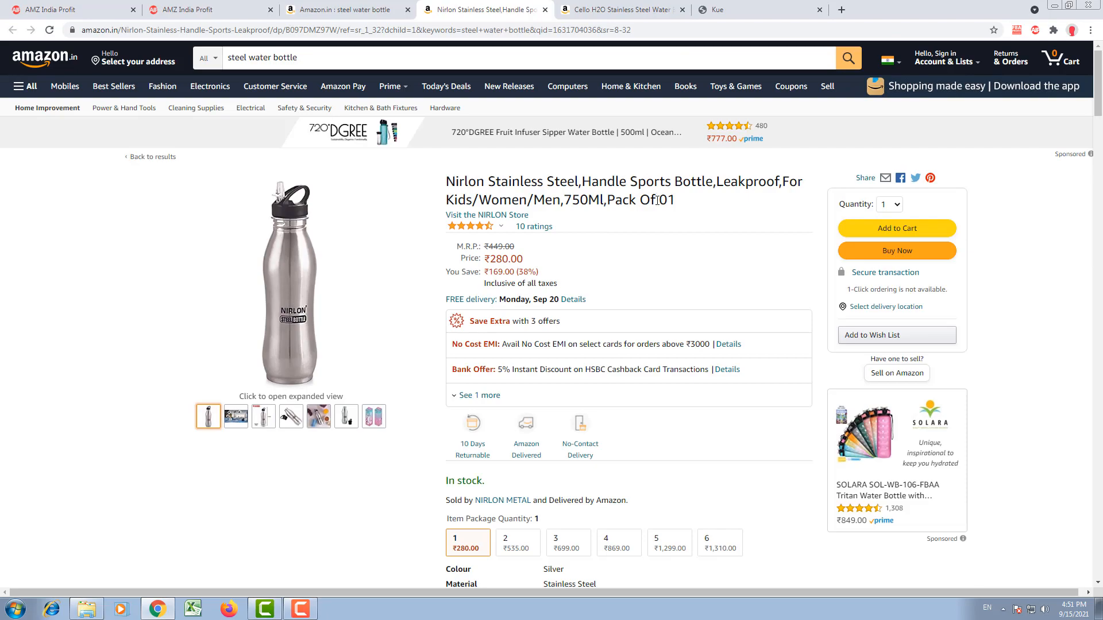
pyautogui.scroll(-15, 651, 227)
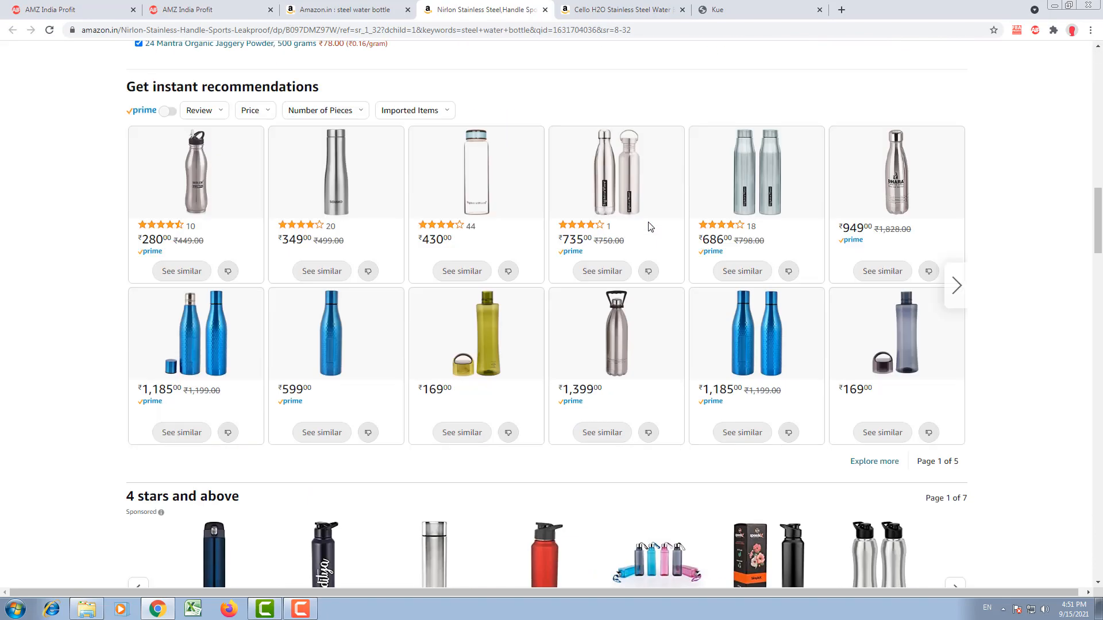
pyautogui.scroll(-8, 650, 226)
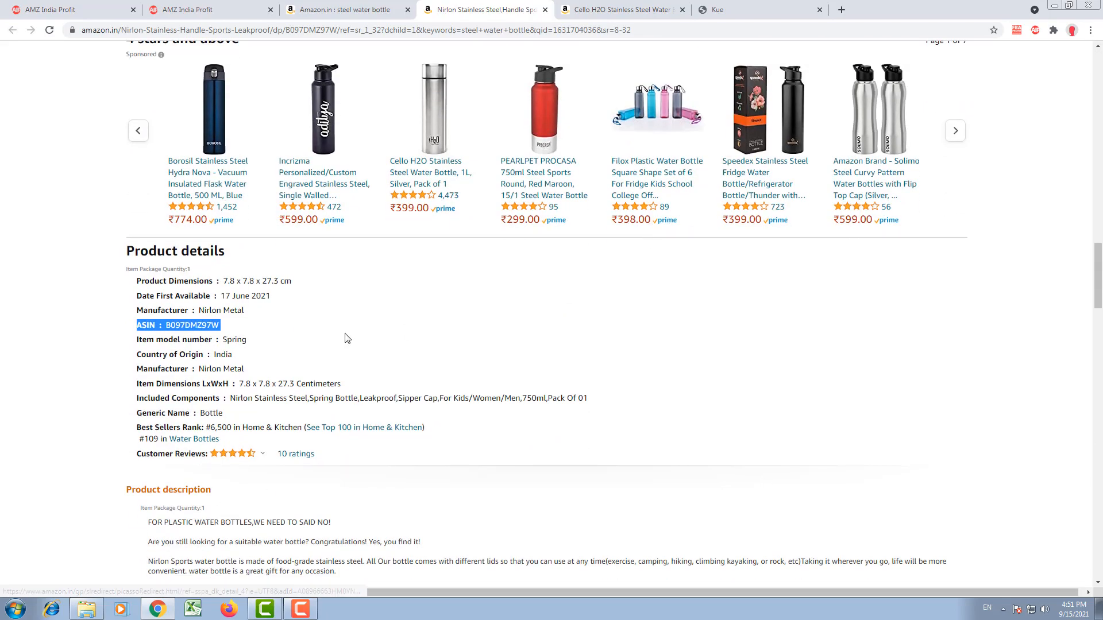
pyautogui.click(181, 323)
pyautogui.doubleClick(181, 322)
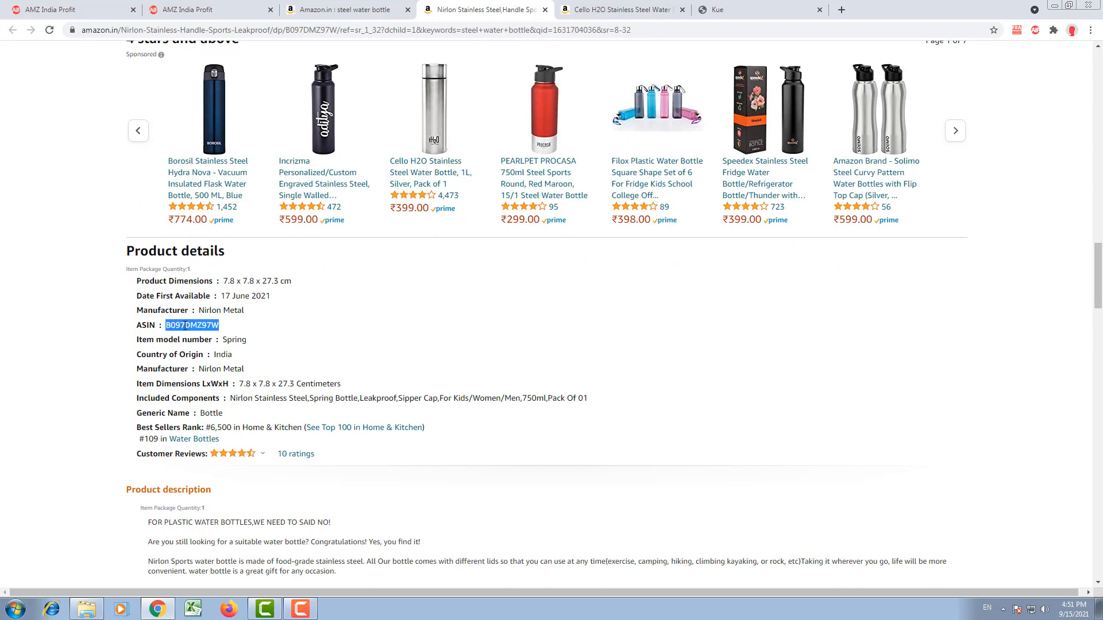
pyautogui.rightClick(181, 323)
pyautogui.click(202, 332)
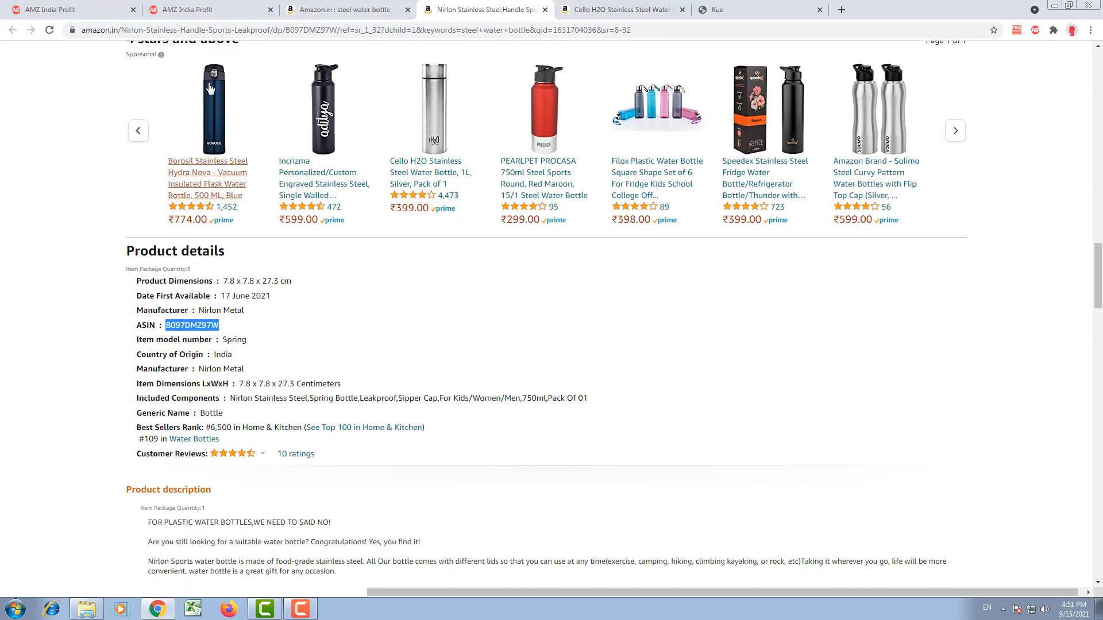
# Step: Add ASIN B097DMZ97W to the AMZ India Profit Product Tracker with all variations tracked, and open its keyword rankings page
pyautogui.click(223, 11)
pyautogui.scroll(4, 683, 330)
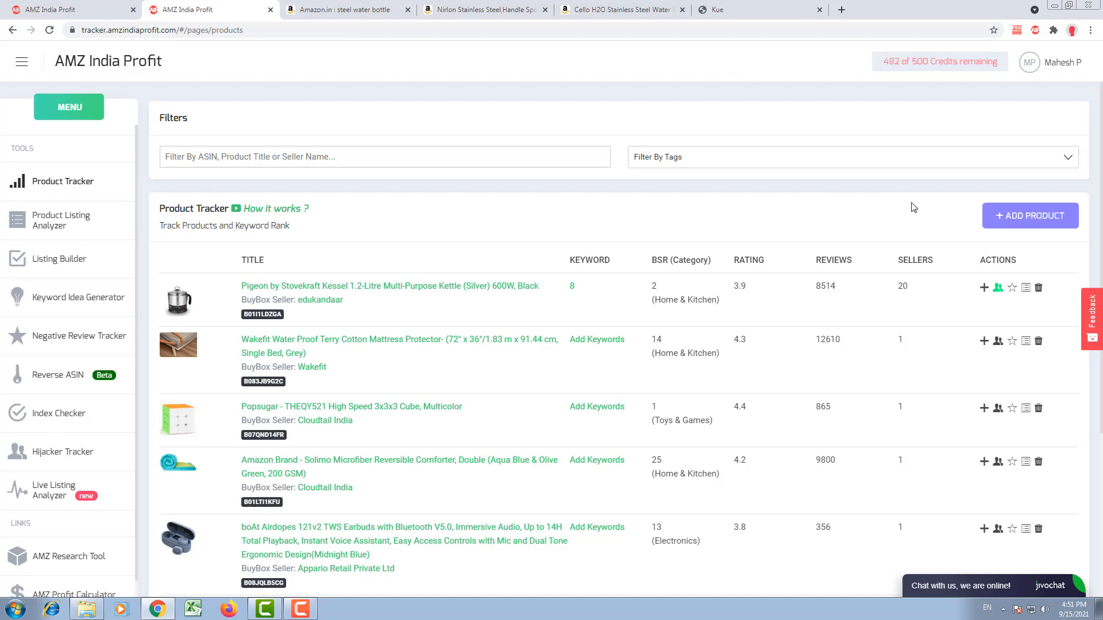
pyautogui.click(1009, 217)
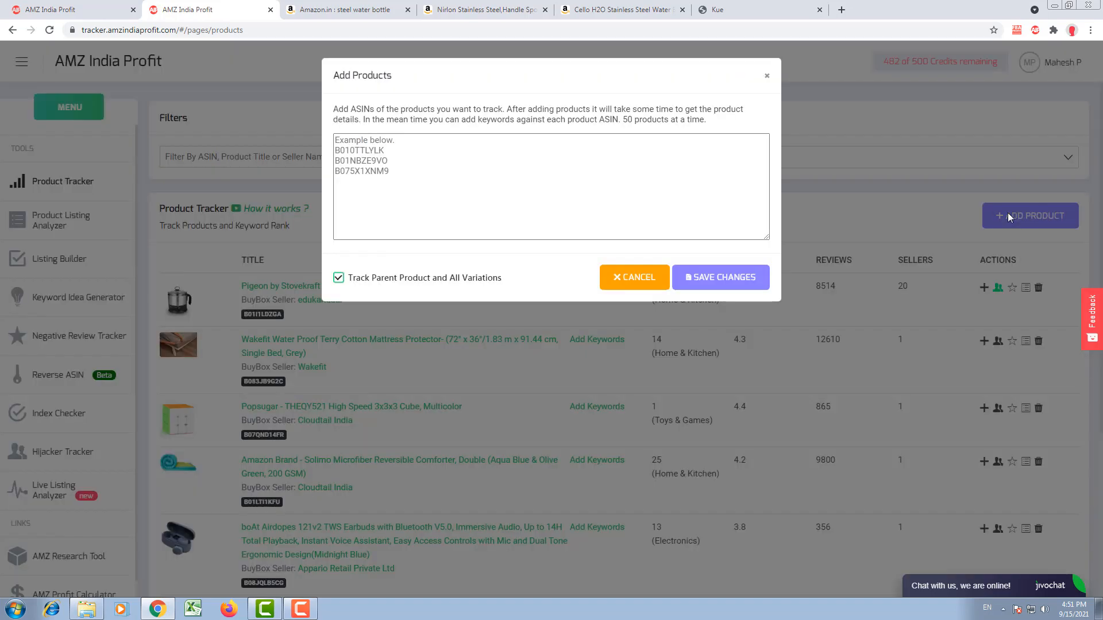
pyautogui.click(491, 175)
pyautogui.rightClick(491, 175)
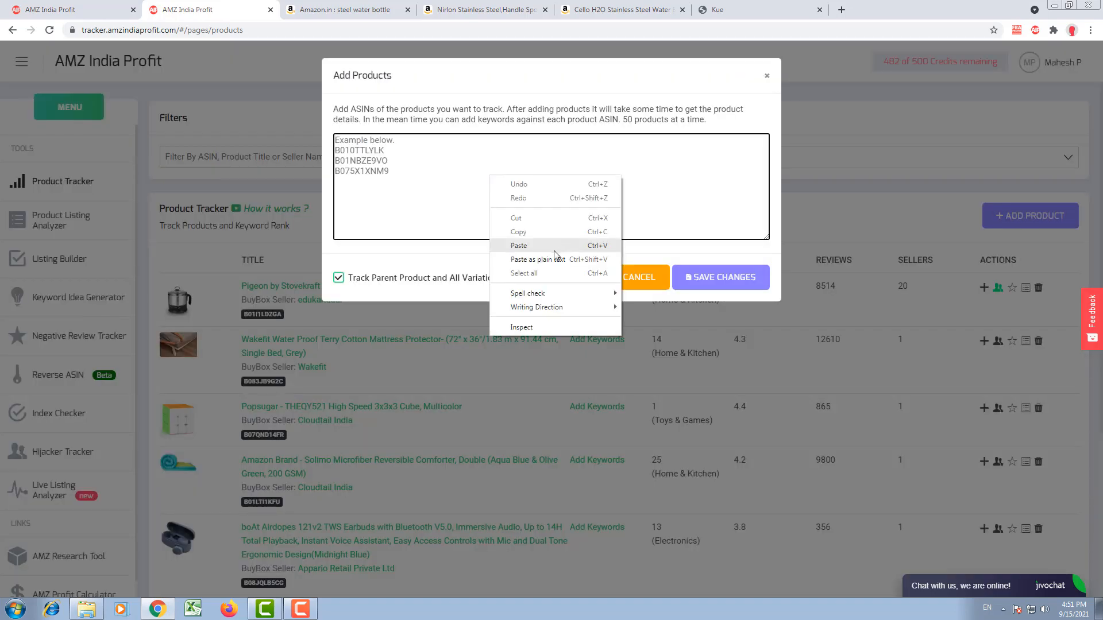
pyautogui.click(519, 246)
pyautogui.click(729, 277)
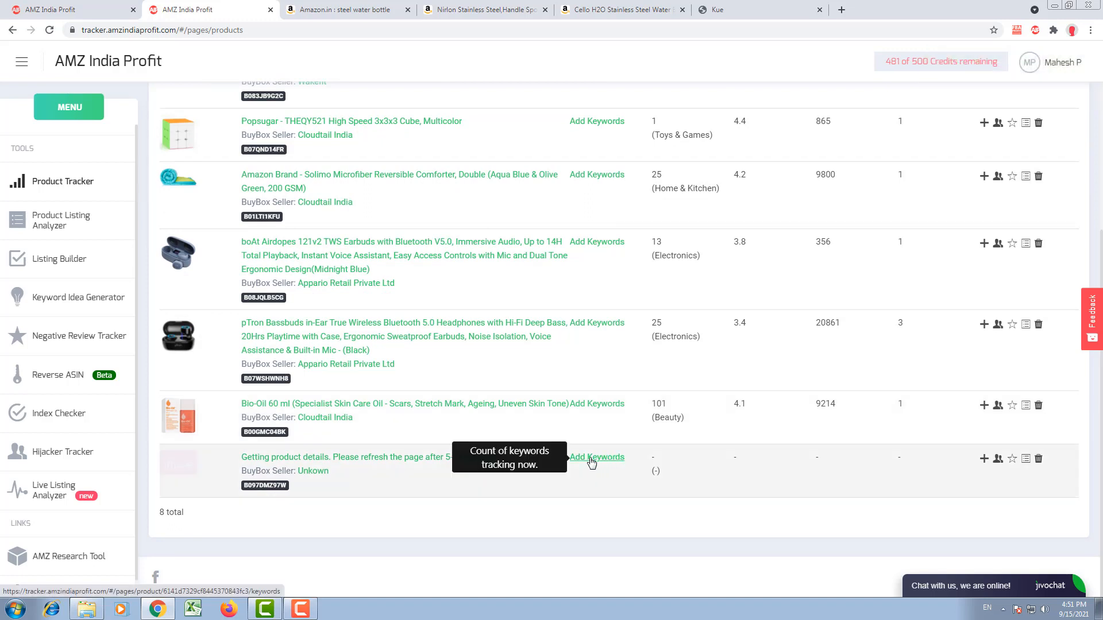
pyautogui.click(591, 463)
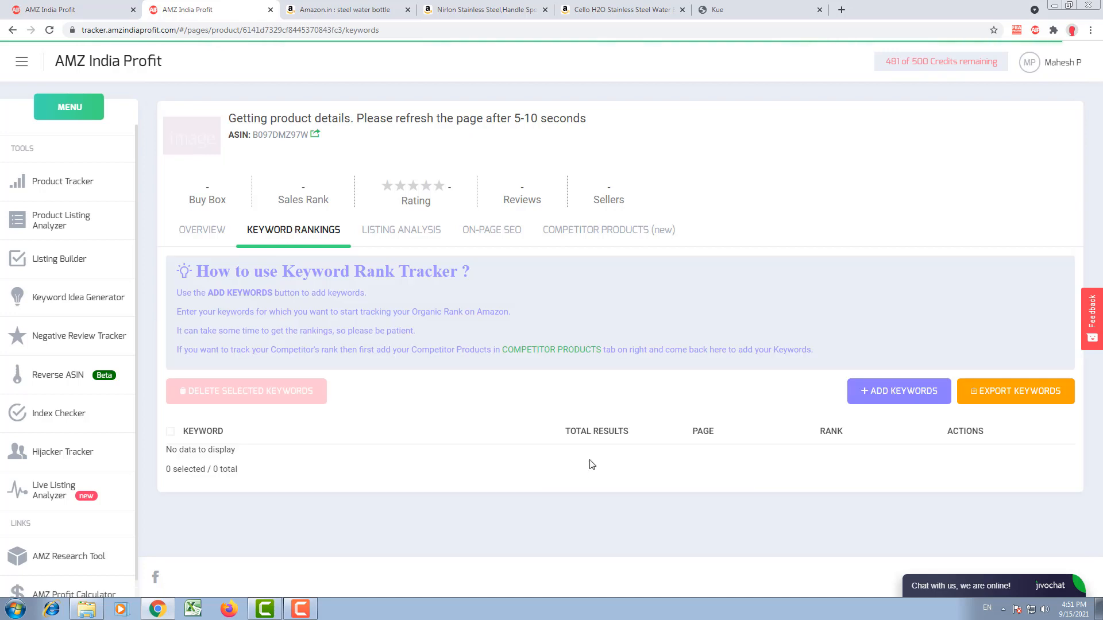
# Step: Export the Competitor Keyword List from the Reverse ASIN results for B07F5SHD5H
pyautogui.click(45, 8)
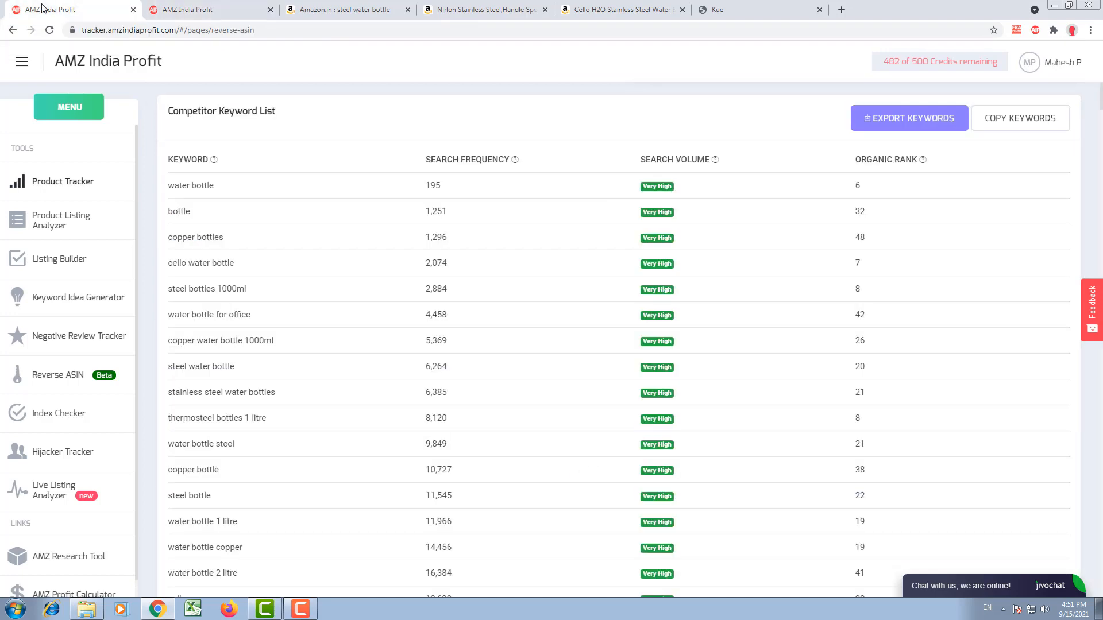
pyautogui.click(890, 120)
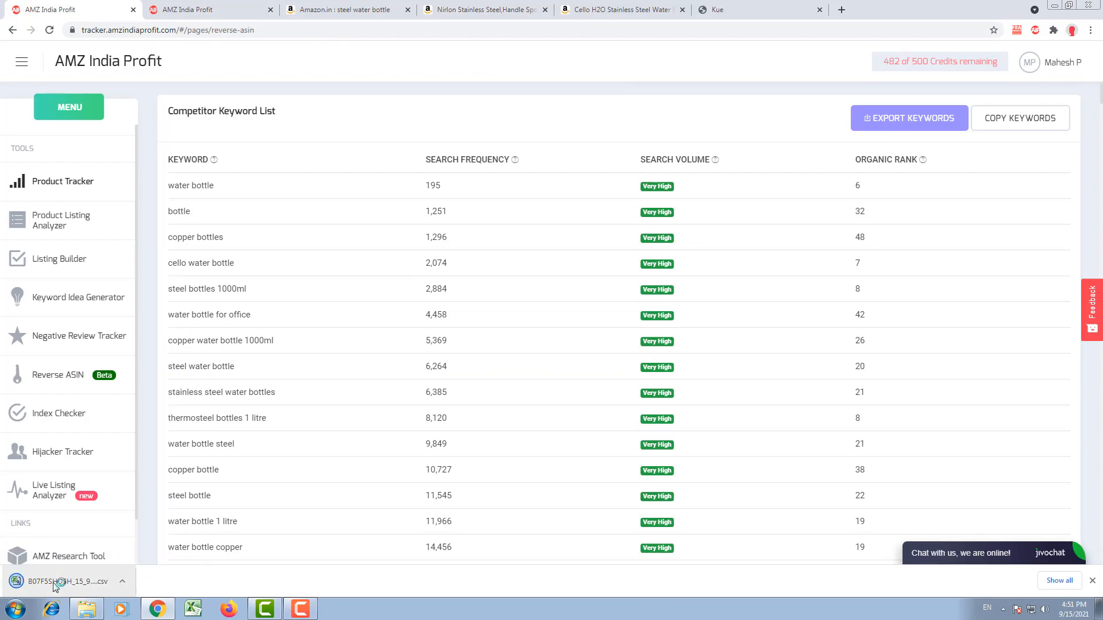
# Step: Open the exported B07F5SHD5H_15_9_2021.csv in Excel and dismiss the Office activation wizard
pyautogui.click(53, 582)
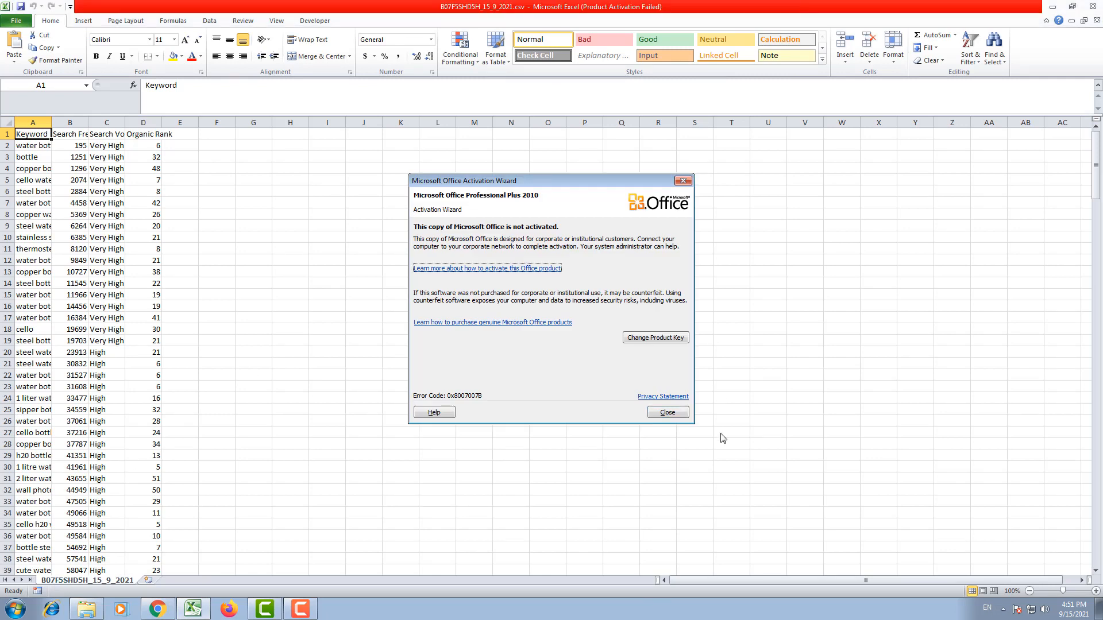
pyautogui.click(668, 412)
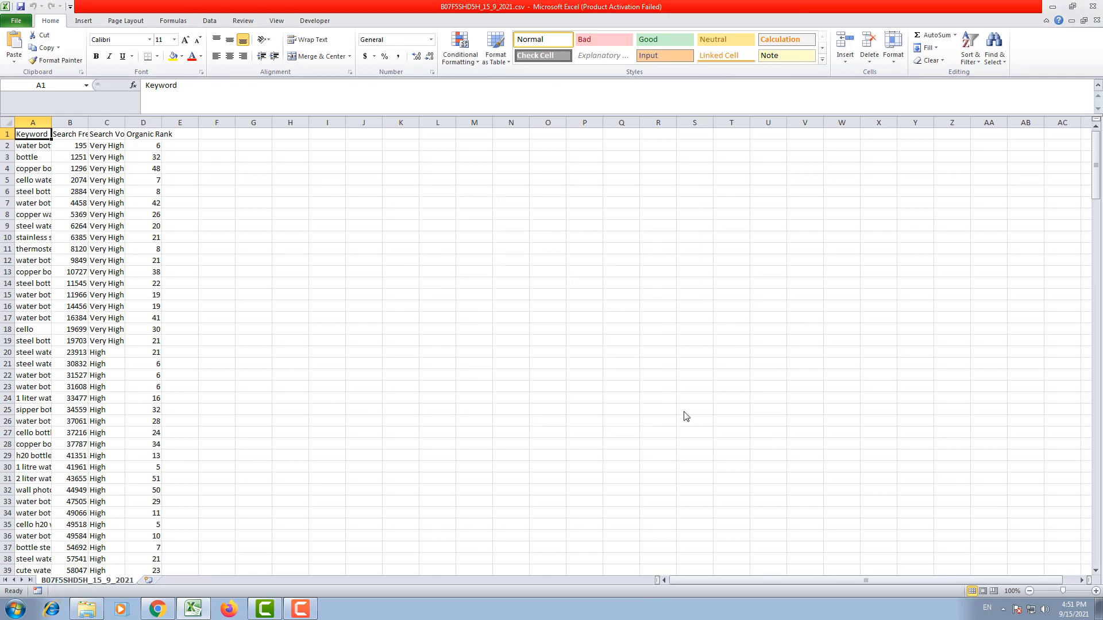
pyautogui.press('Down')
pyautogui.hotkey('shift', 'Down')
pyautogui.hotkey('shift', 'Down')
pyautogui.hotkey('shift', 'Down')
pyautogui.hotkey('shift', 'Down')
pyautogui.hotkey('shift', 'Down')
pyautogui.hotkey('shift', 'Down')
pyautogui.hotkey('shift', 'Down')
pyautogui.hotkey('shift', 'Down')
pyautogui.hotkey('shift', 'Down')
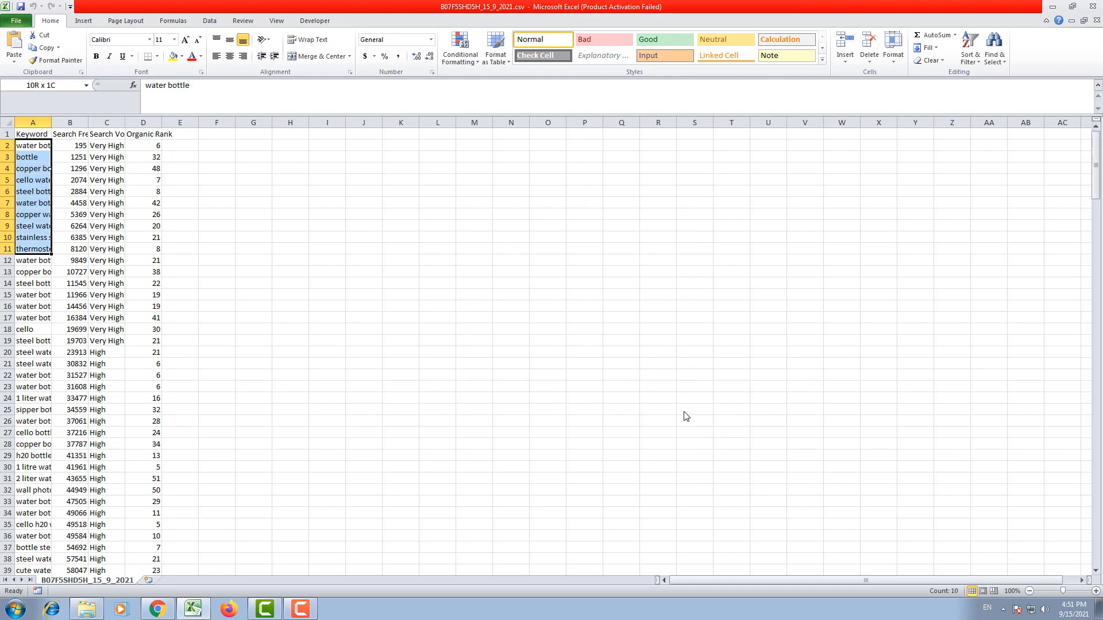
pyautogui.hotkey('shift', 'Down')
pyautogui.hotkey('shift', 'Down')
pyautogui.hotkey('shift', 'Down')
pyautogui.hotkey('shift', 'Down')
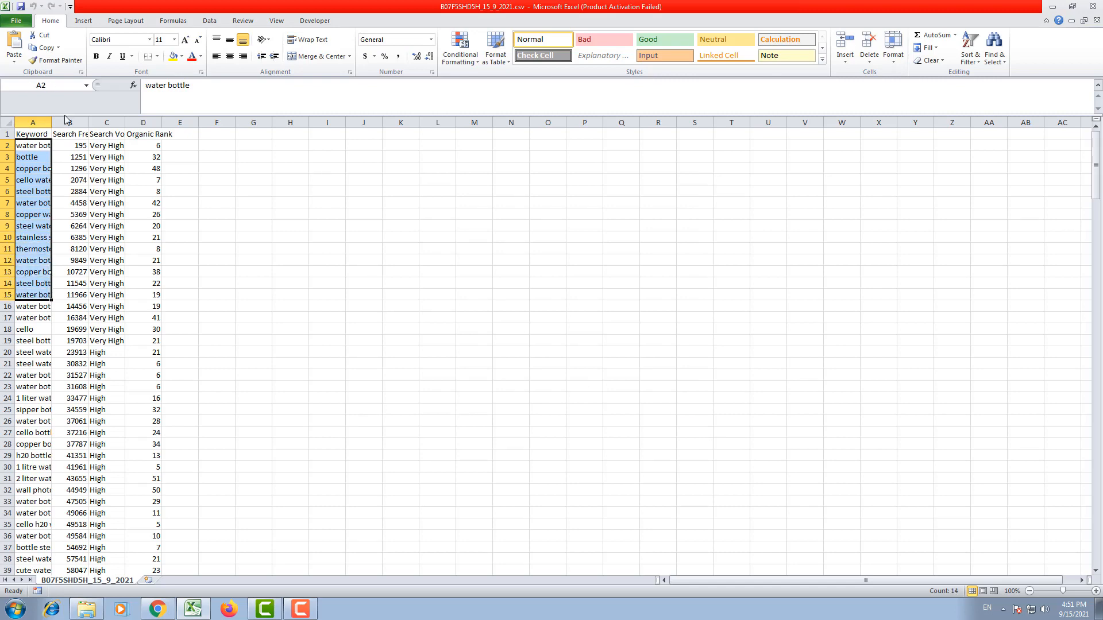
# Step: Auto-fit all column widths in the keyword sheet and return to the Keyword header cell
pyautogui.click(7, 122)
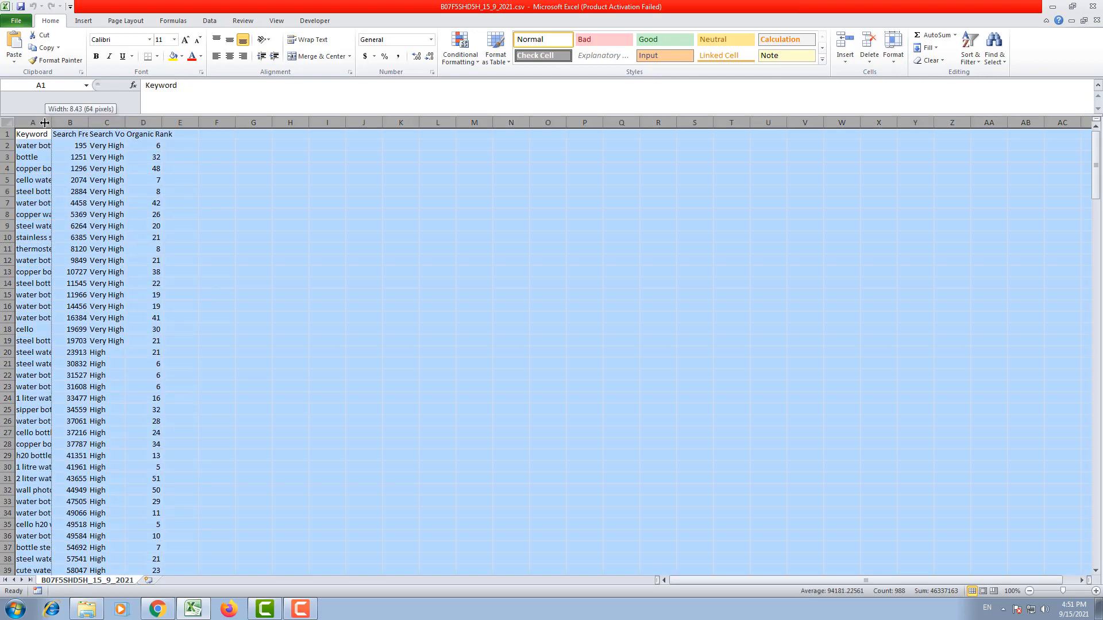
pyautogui.doubleClick(51, 123)
pyautogui.click(71, 153)
pyautogui.hotkey('ctrl', 'Up')
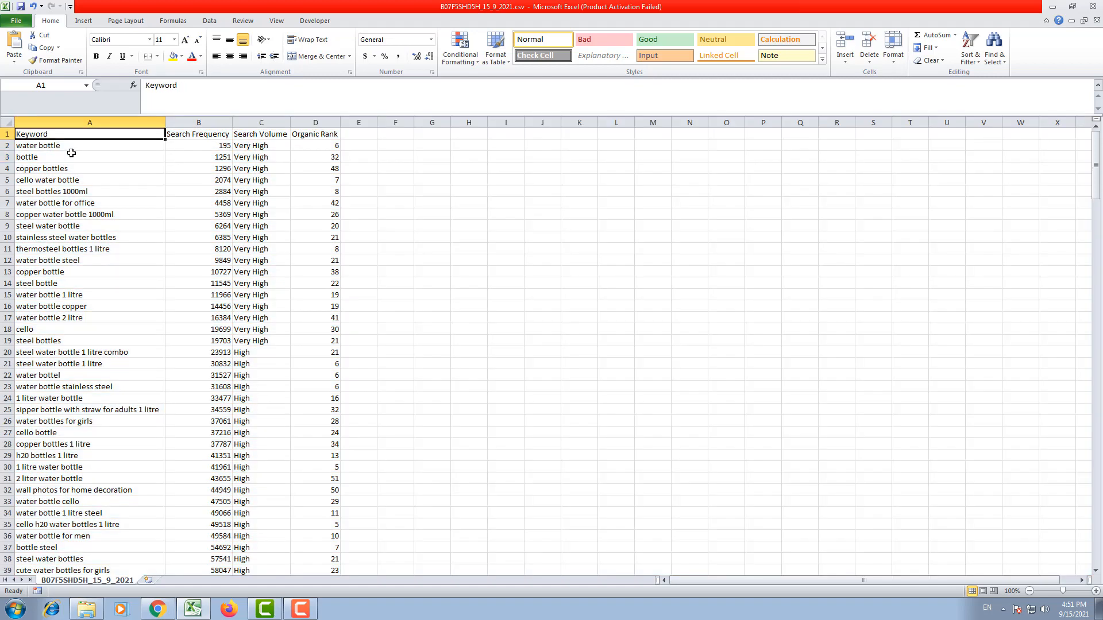
# Step: Copy the keywords with Very High search volume, from "water bottle" in A2 to "steel bottles" in A19
pyautogui.press('Down')
pyautogui.hotkey('shift', 'Down')
pyautogui.hotkey('shift', 'Down')
pyautogui.hotkey('shift', 'Down')
pyautogui.hotkey('shift', 'Down')
pyautogui.hotkey('shift', 'Down')
pyautogui.hotkey('shift', 'Down')
pyautogui.hotkey('shift', 'Down')
pyautogui.hotkey('shift', 'Down')
pyautogui.hotkey('shift', 'Down')
pyautogui.hotkey('shift', 'Down')
pyautogui.hotkey('shift', 'Down')
pyautogui.hotkey('shift', 'Down')
pyautogui.hotkey('shift', 'Down')
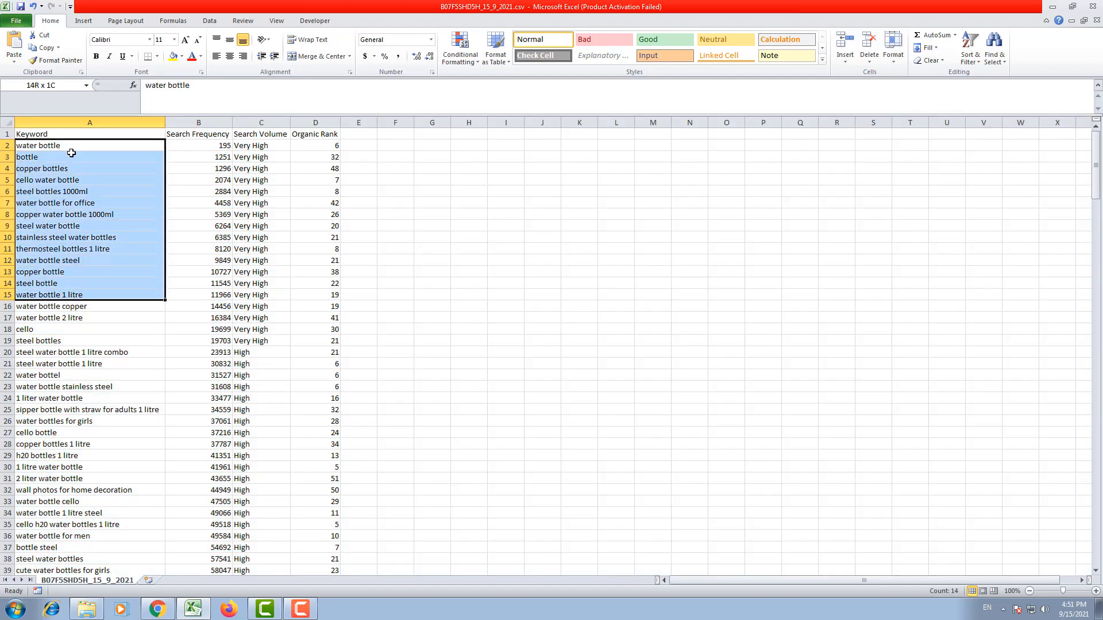
pyautogui.hotkey('shift', 'Down')
pyautogui.hotkey('shift', 'Down')
pyautogui.hotkey('shift', 'Down')
pyautogui.hotkey('shift', 'Down')
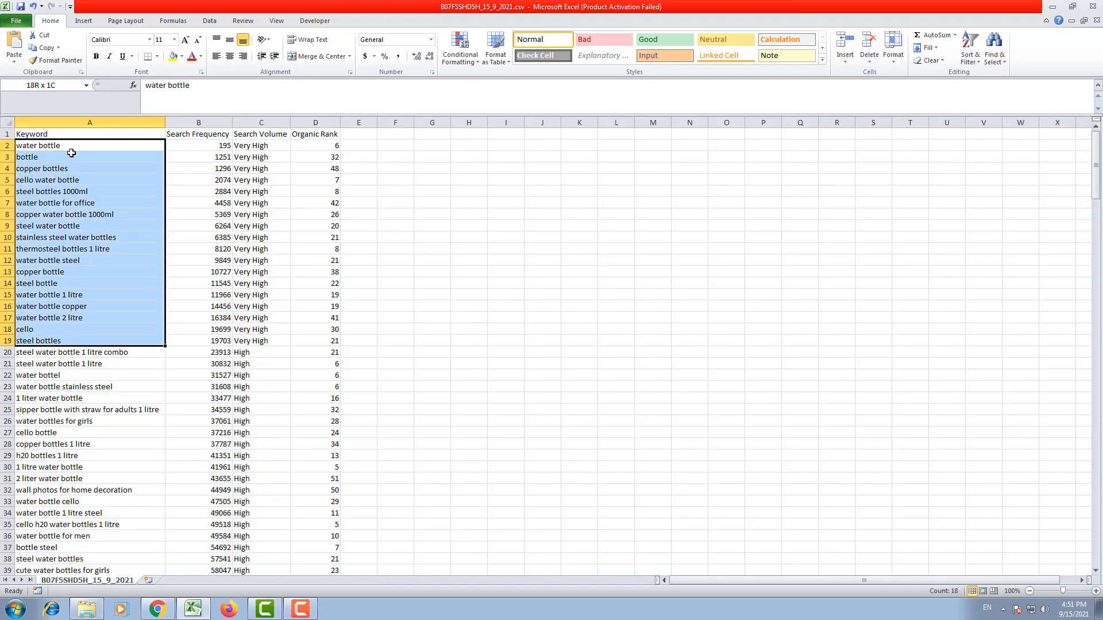
pyautogui.hotkey('ctrl', 'c')
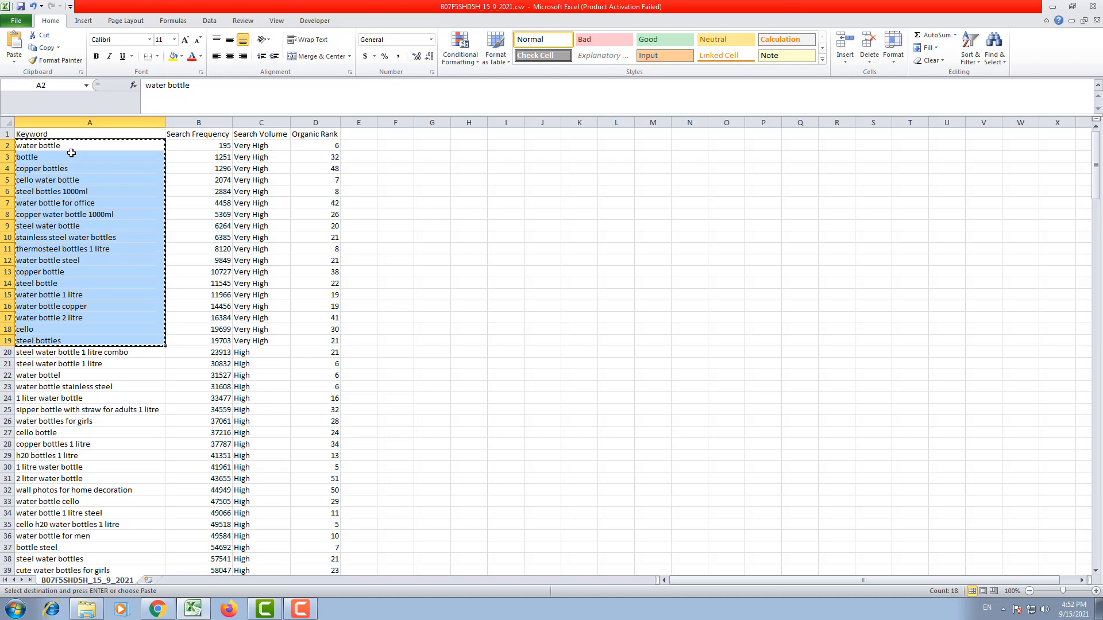
# Step: Examine which keywords further down the exported list have High and Medium search volume
pyautogui.hotkey('alt', 'Tab')
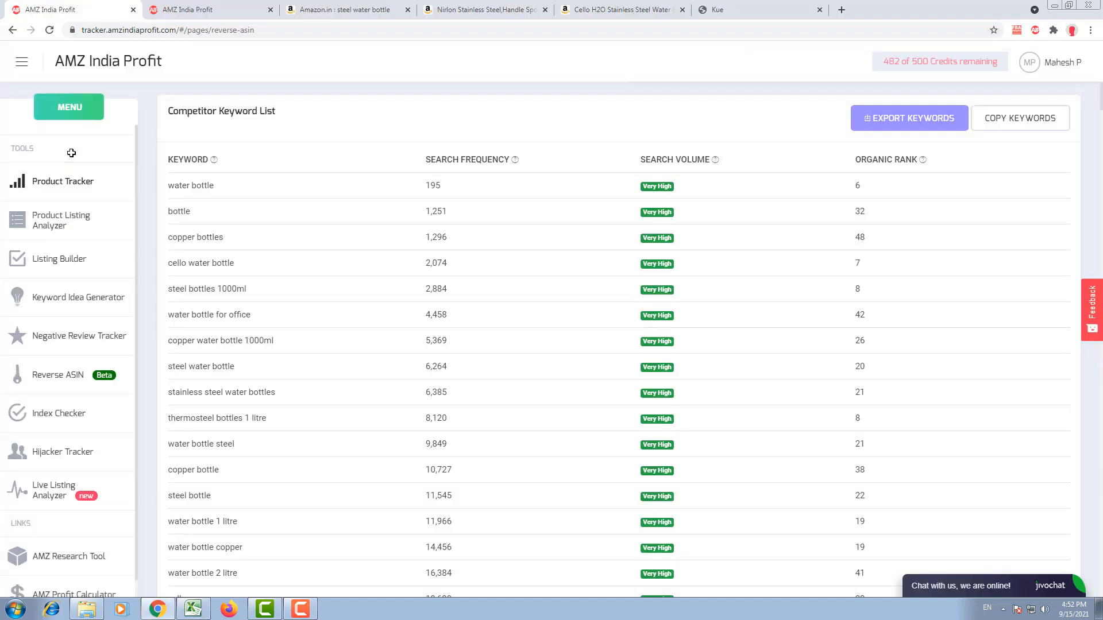
pyautogui.hotkey('alt', 'Tab')
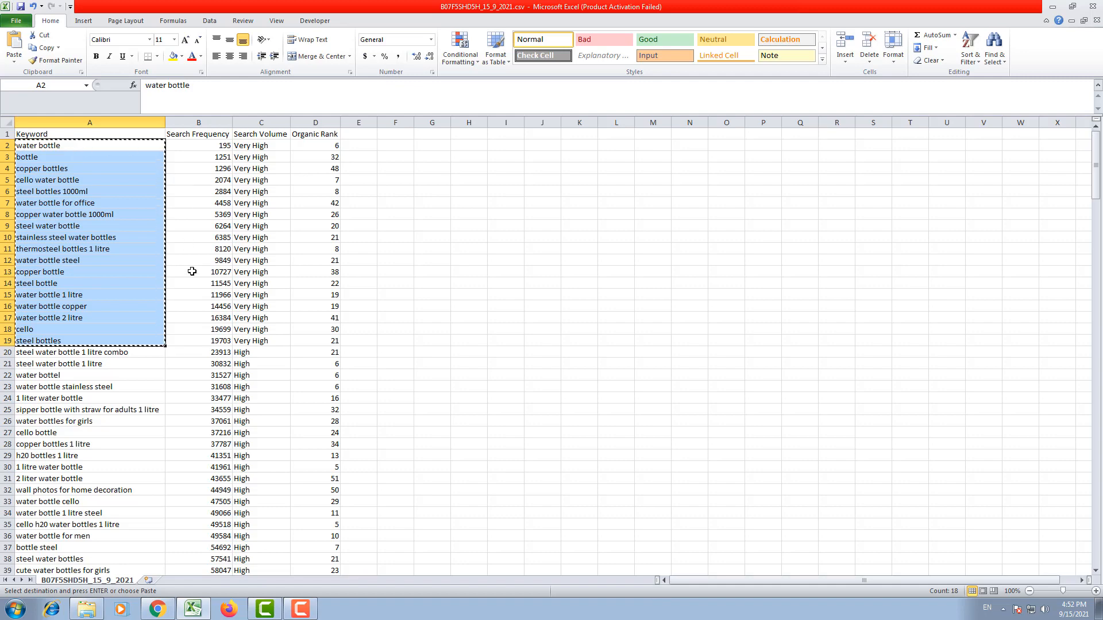
pyautogui.scroll(-7, 192, 271)
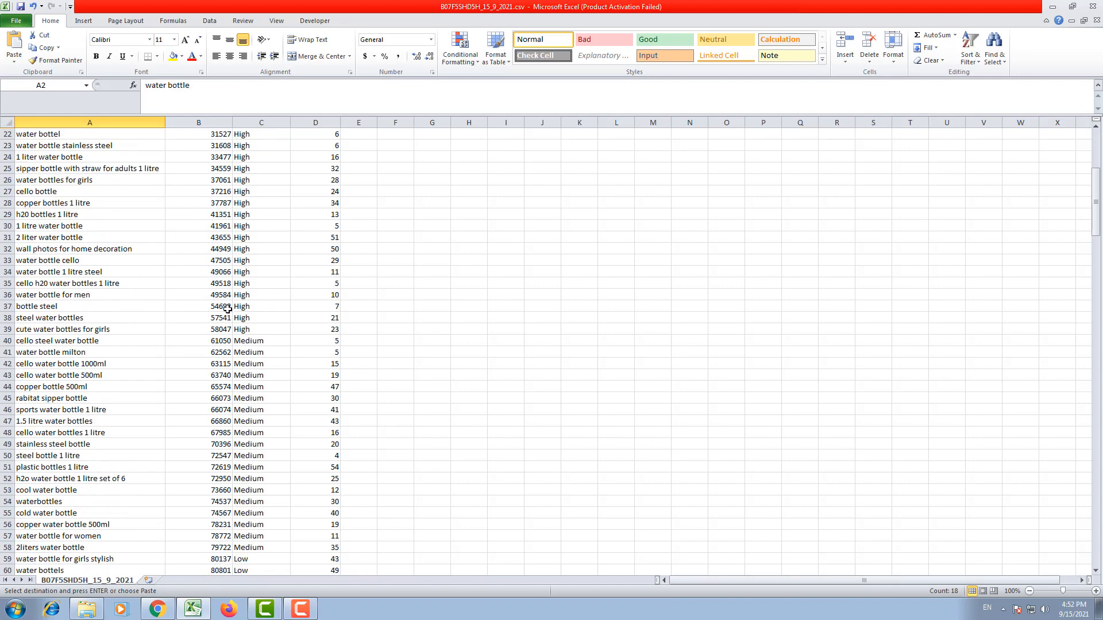
pyautogui.click(262, 248)
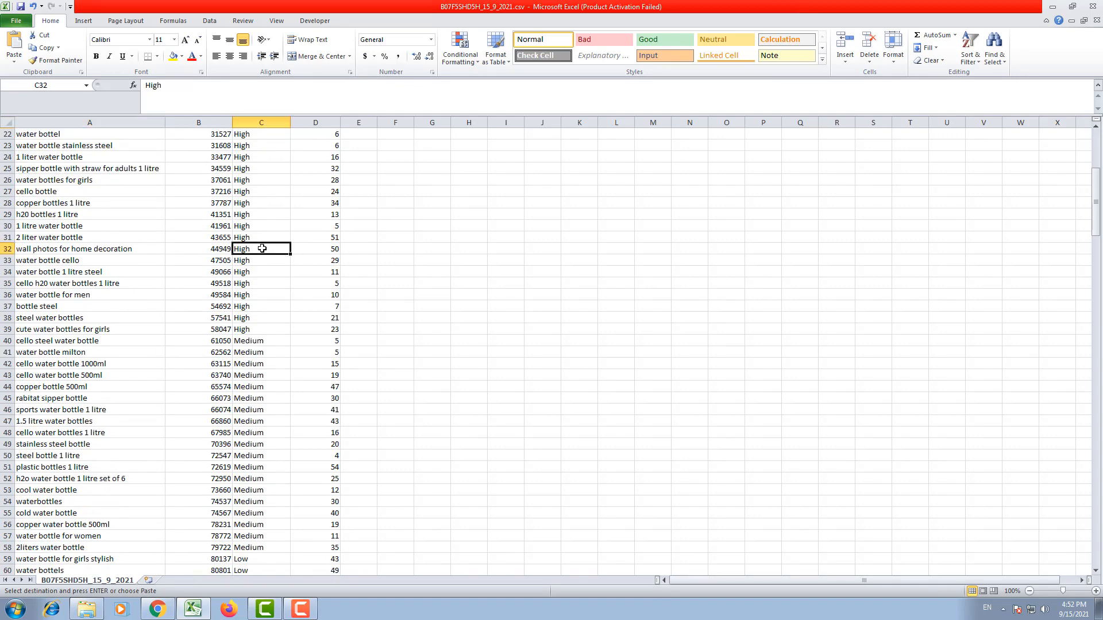
pyautogui.scroll(-3, 262, 248)
pyautogui.scroll(3, 262, 248)
pyautogui.scroll(-2, 254, 241)
pyautogui.moveTo(245, 267); pyautogui.dragTo(246, 494)
pyautogui.scroll(9, 246, 494)
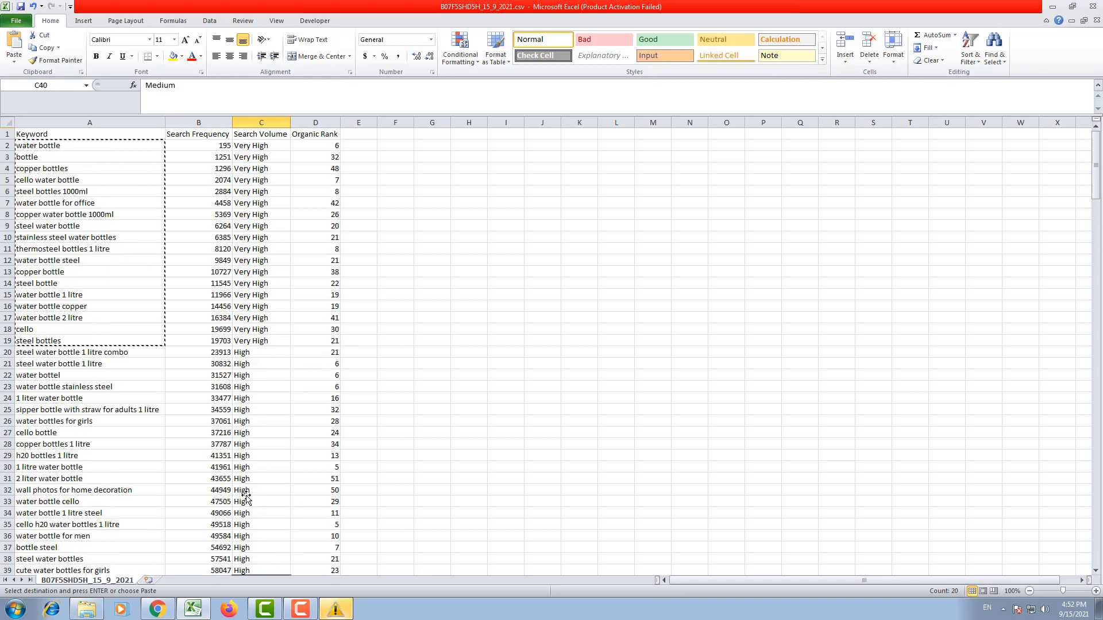
# Step: Reselect the Very High search volume keywords in cells A2 to A19
pyautogui.moveTo(106, 145); pyautogui.dragTo(105, 145)
pyautogui.hotkey('shift', 'Down')
pyautogui.hotkey('shift', 'Down')
pyautogui.hotkey('shift', 'Down')
pyautogui.hotkey('shift', 'Down')
pyautogui.hotkey('shift', 'Down')
pyautogui.hotkey('shift', 'Down')
pyautogui.hotkey('shift', 'Down')
pyautogui.hotkey('shift', 'Down')
pyautogui.hotkey('shift', 'Down')
pyautogui.hotkey('shift', 'Down')
pyautogui.hotkey('shift', 'Down')
pyautogui.hotkey('shift', 'Down')
pyautogui.hotkey('shift', 'Down')
pyautogui.hotkey('shift', 'Down')
pyautogui.hotkey('shift', 'Down')
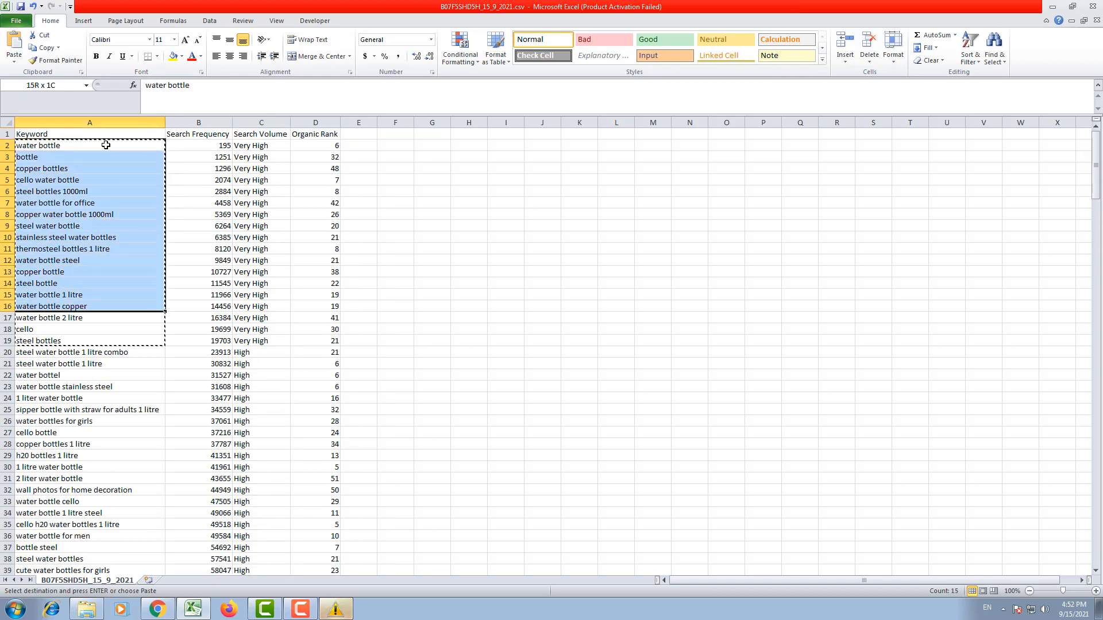
pyautogui.hotkey('shift', 'Down')
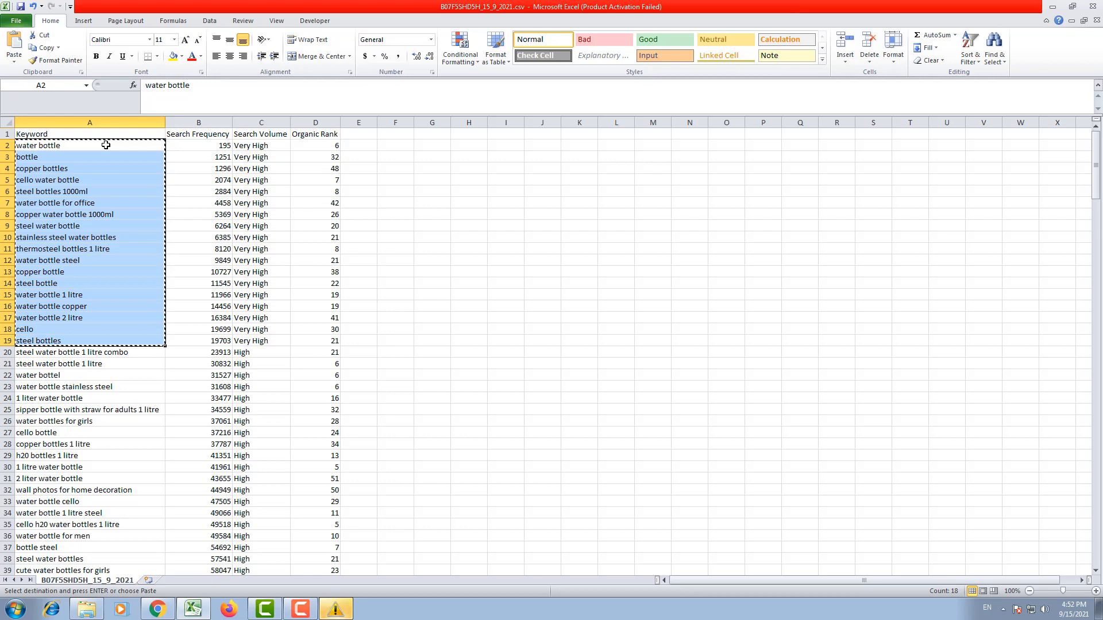
# Step: Dismiss the low-memory warning and switch to the keyword rankings page of B097DMZ97W in Chrome
pyautogui.hotkey('alt', 'Tab')
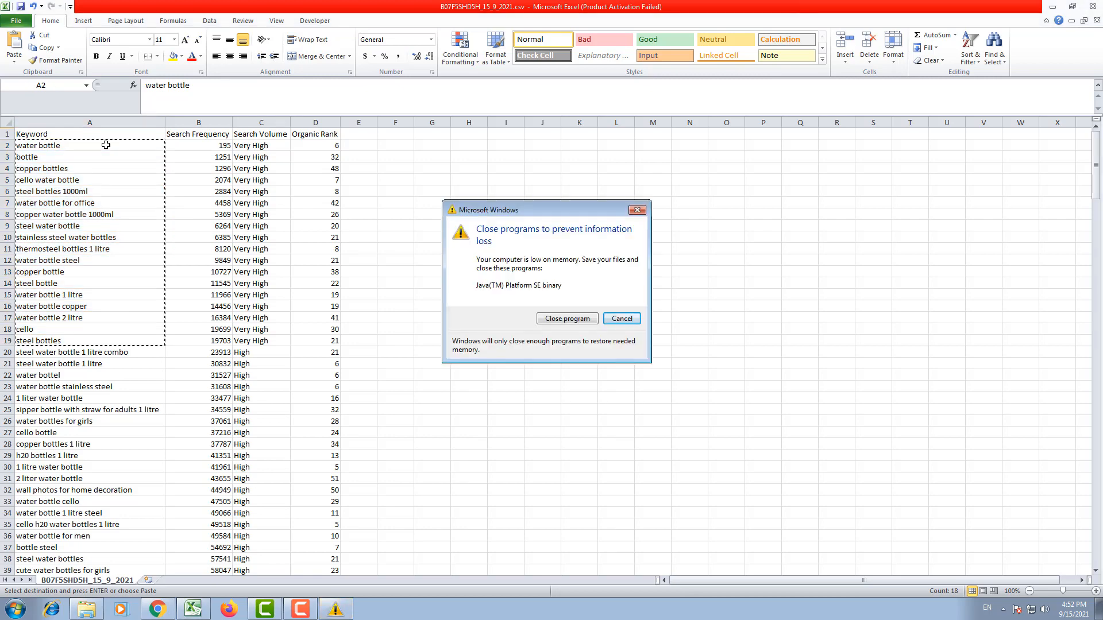
pyautogui.press('Escape')
pyautogui.hotkey('alt', 'Tab')
pyautogui.hotkey('alt', 'Tab')
pyautogui.hotkey('alt', 'Tab')
pyautogui.hotkey('alt', 'Tab')
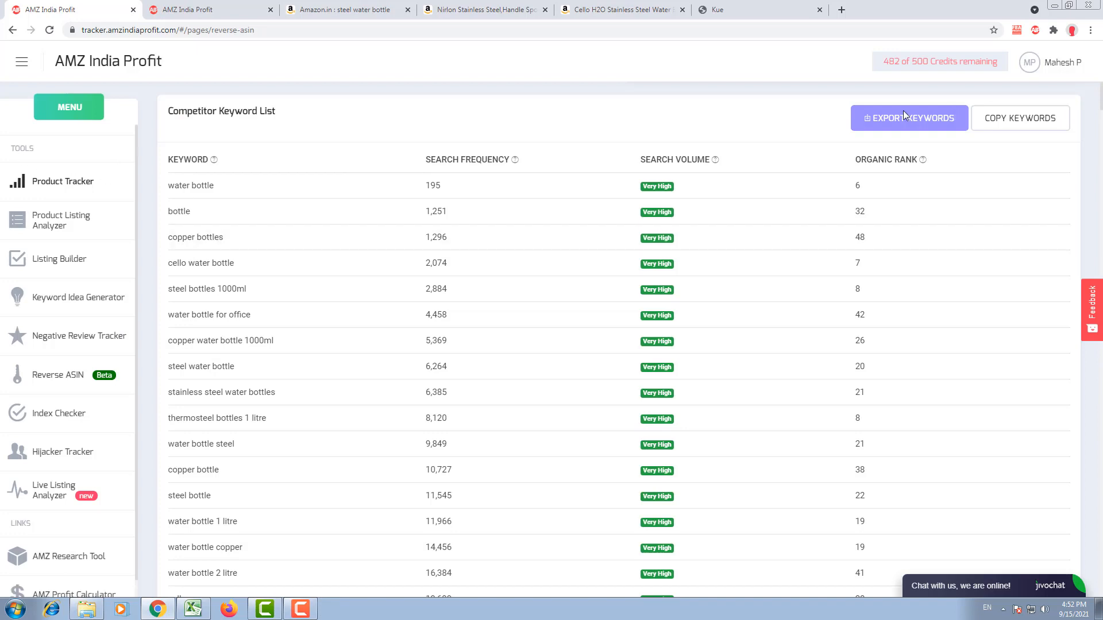
pyautogui.click(217, 12)
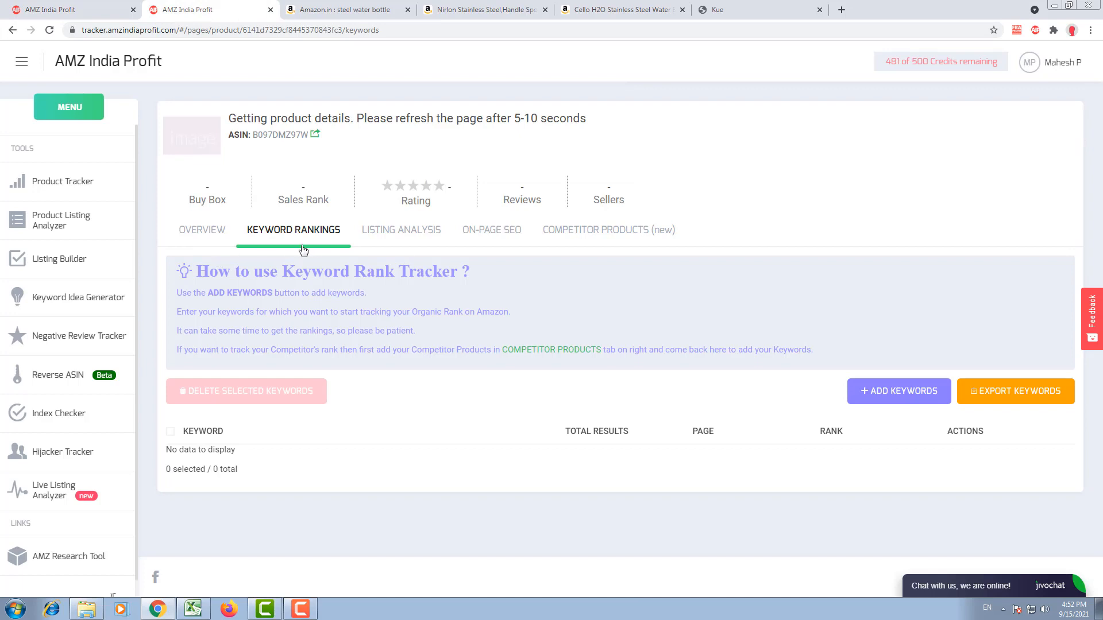
# Step: Add the copied Very High volume keywords to the keyword rank tracker for B097DMZ97W and save them
pyautogui.click(889, 391)
pyautogui.click(604, 225)
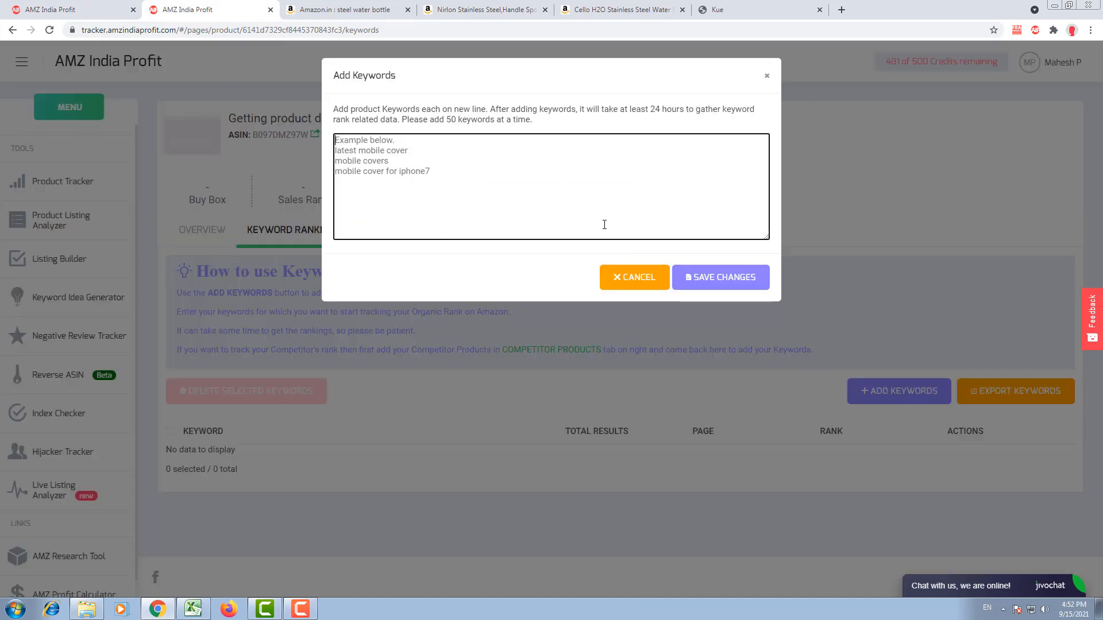
pyautogui.rightClick(604, 225)
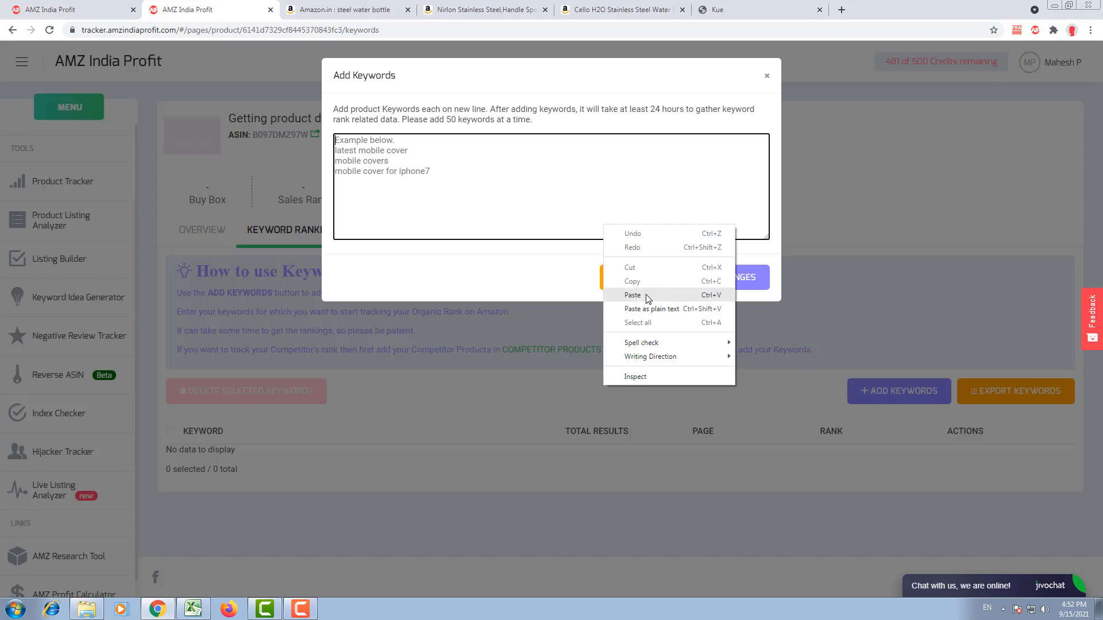
pyautogui.click(646, 294)
pyautogui.click(723, 279)
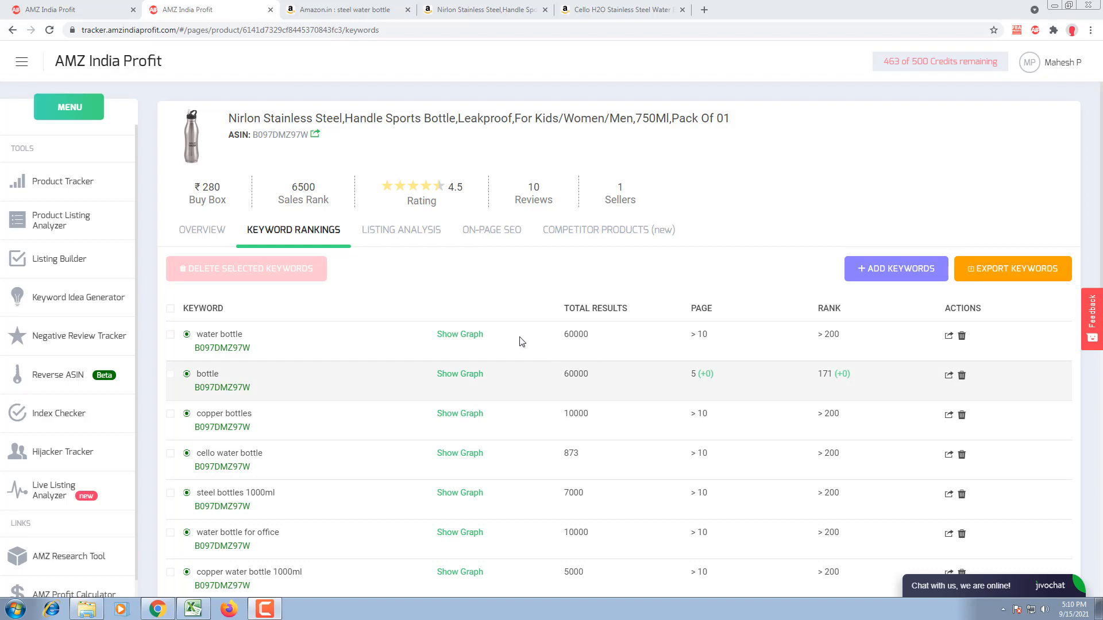
# Step: Review the Nirlon bottle's tracked keywords from the product title down to the last keyword, "steel bottles"
pyautogui.moveTo(248, 119); pyautogui.dragTo(357, 123)
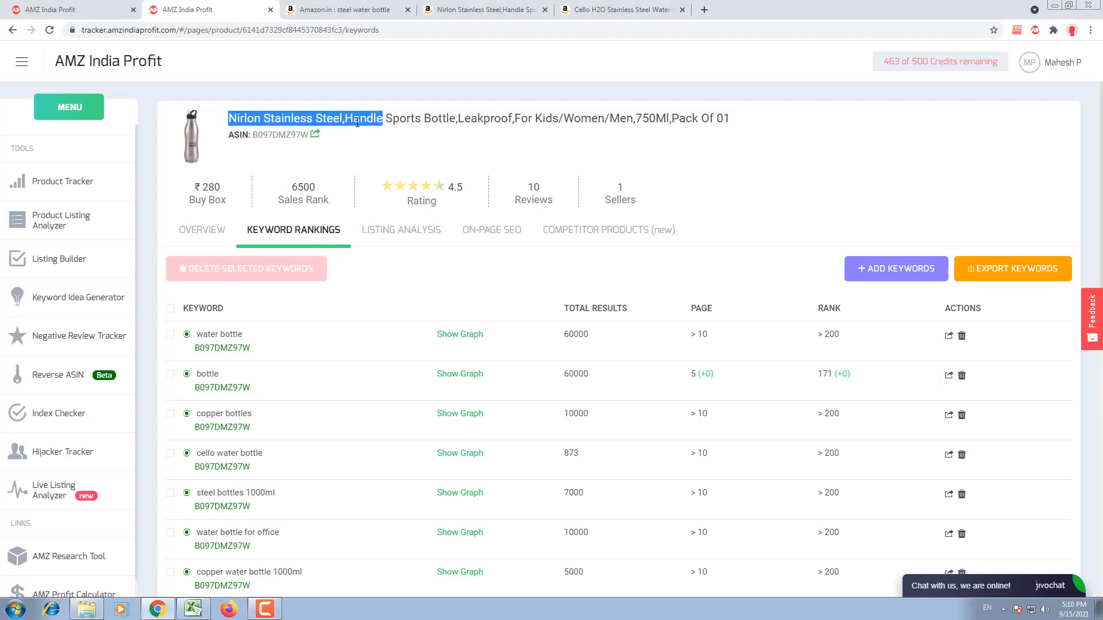
pyautogui.click(401, 152)
pyautogui.scroll(-8, 401, 152)
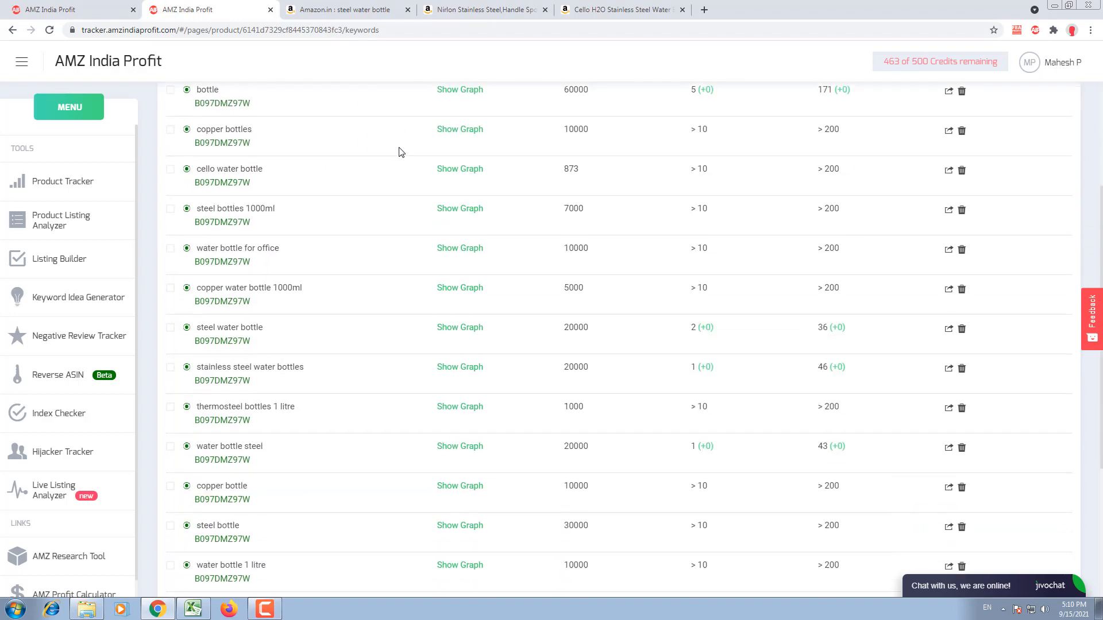
pyautogui.scroll(-2, 421, 248)
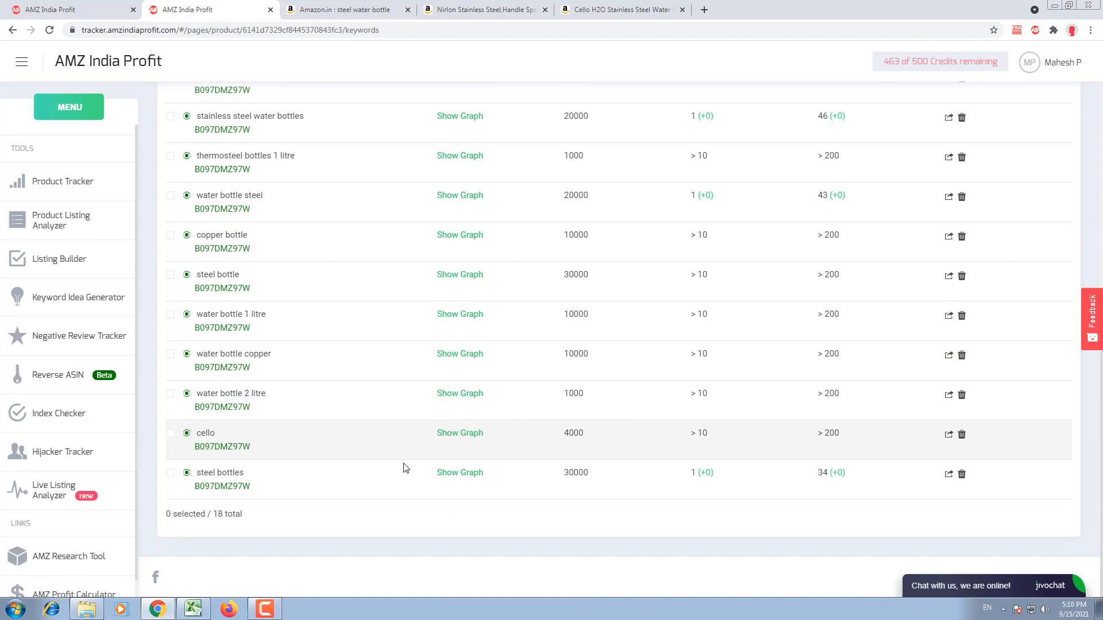
pyautogui.moveTo(197, 472); pyautogui.dragTo(243, 475)
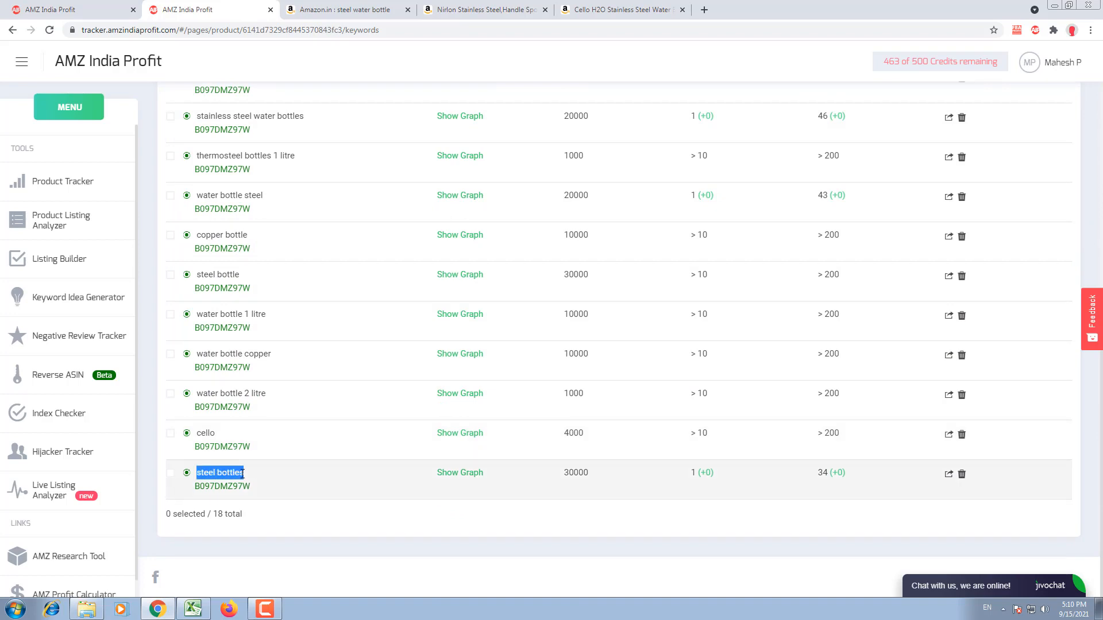
pyautogui.scroll(10, 246, 479)
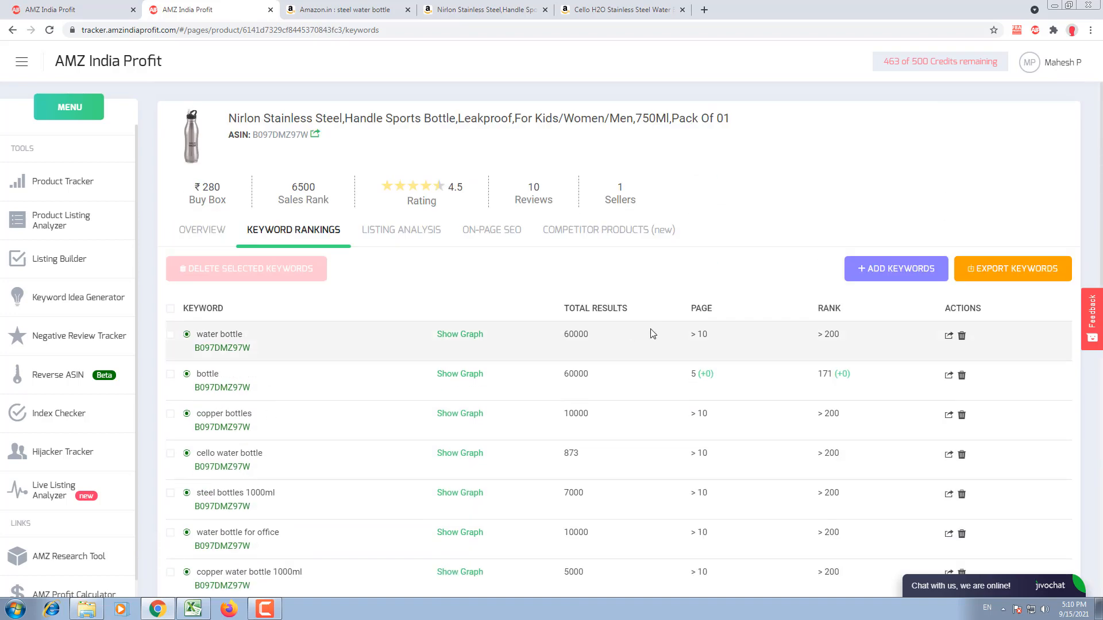
# Step: Sort the tracked keywords by page in descending order and look through the reordered list
pyautogui.click(701, 309)
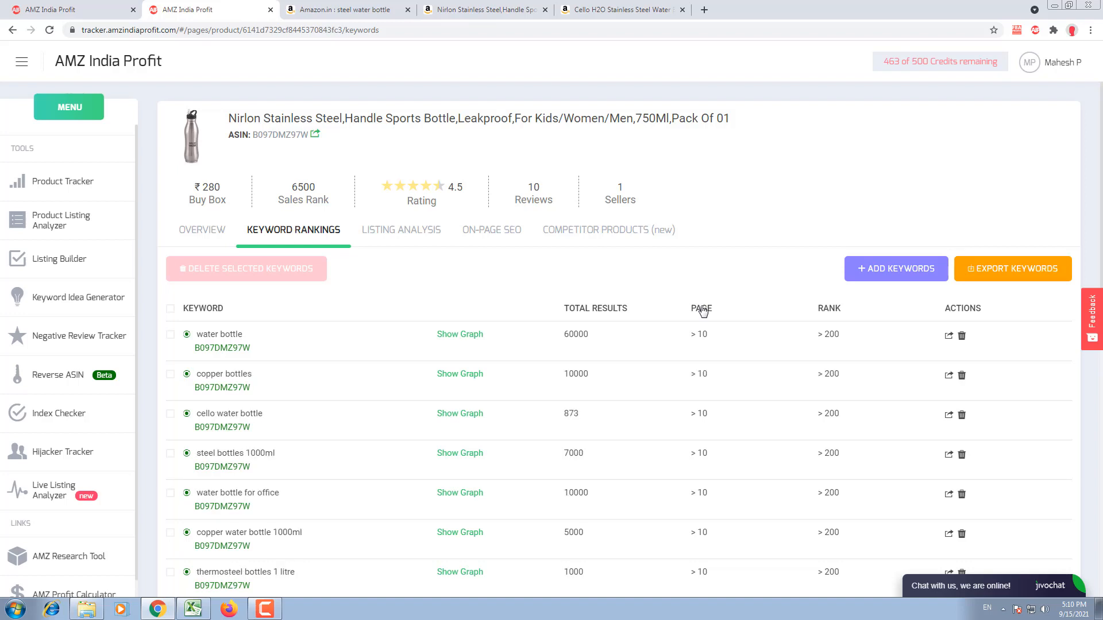
pyautogui.click(702, 309)
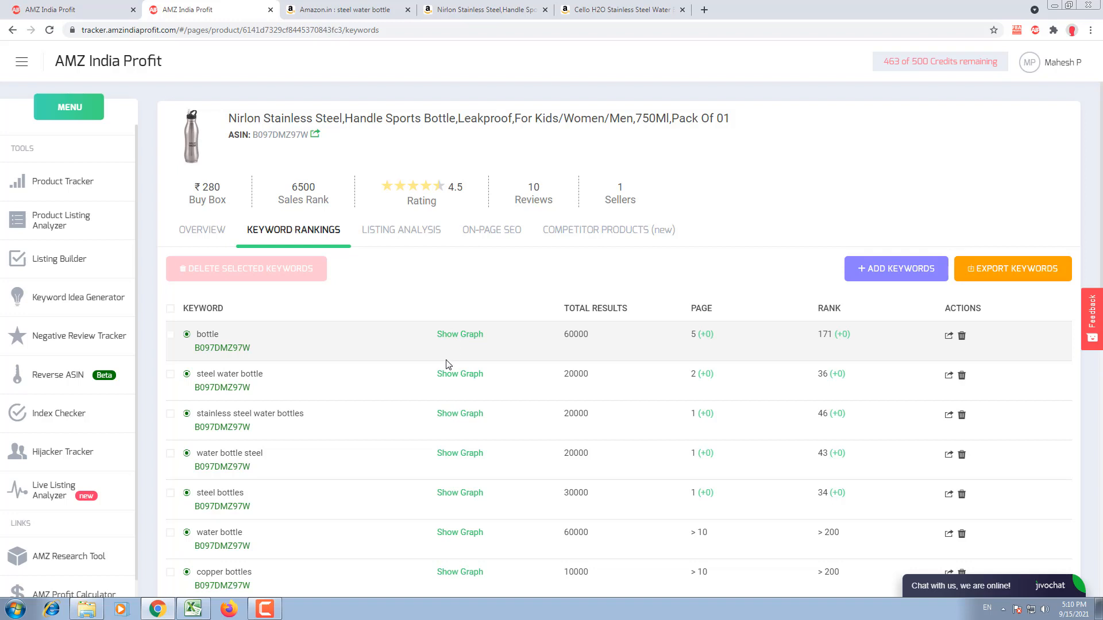
pyautogui.scroll(-5, 448, 365)
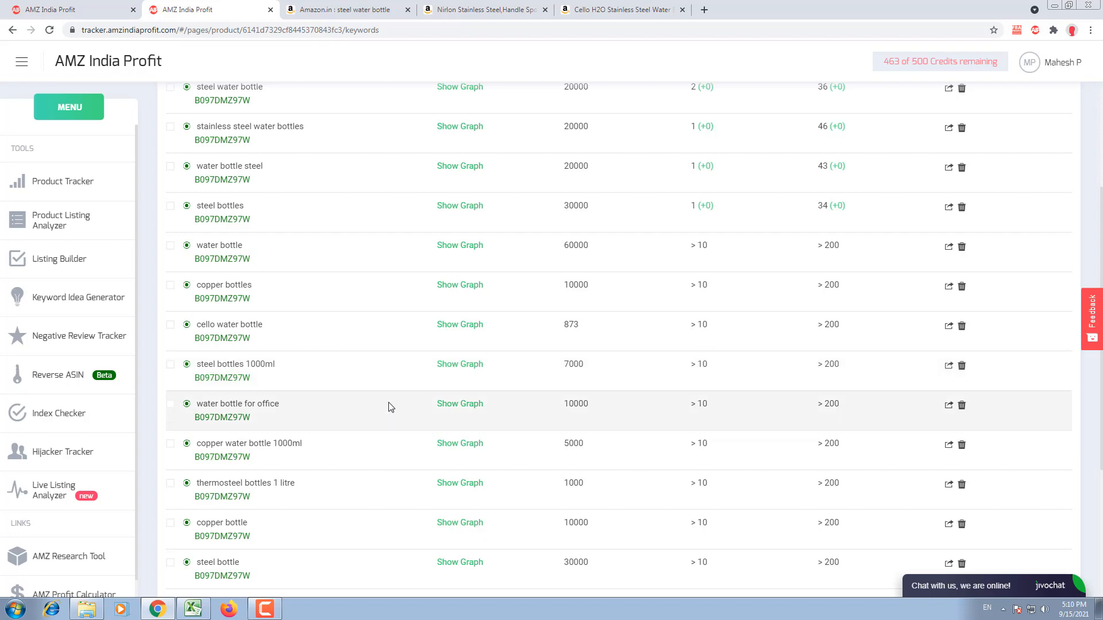
pyautogui.scroll(-2, 390, 407)
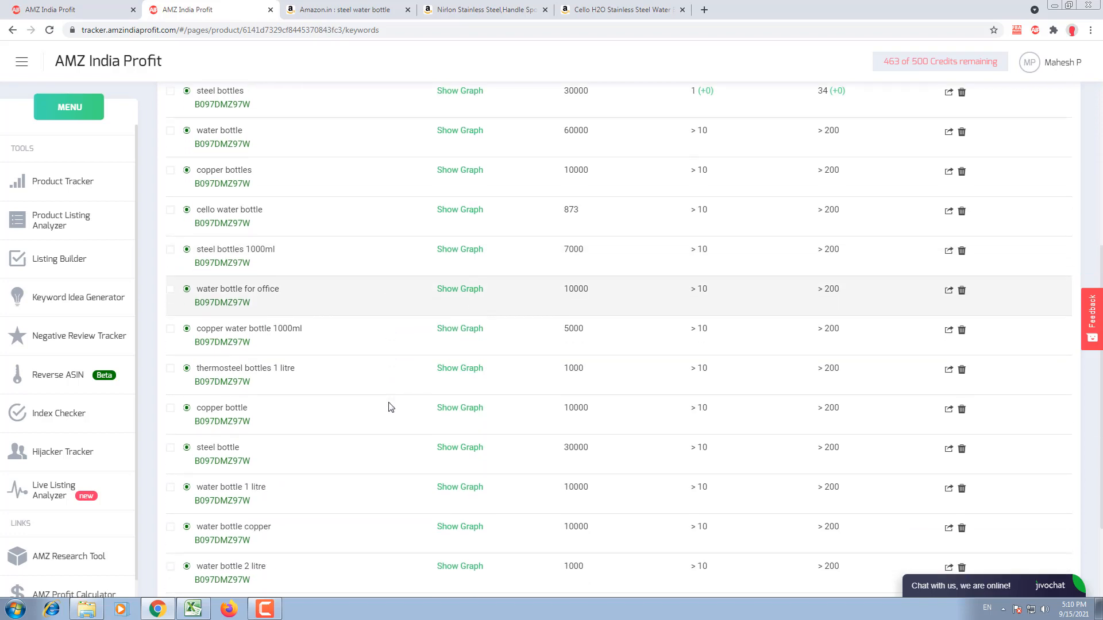
# Step: Examine the page and rank values for the keyword "water bottle for office"
pyautogui.tripleClick(204, 288)
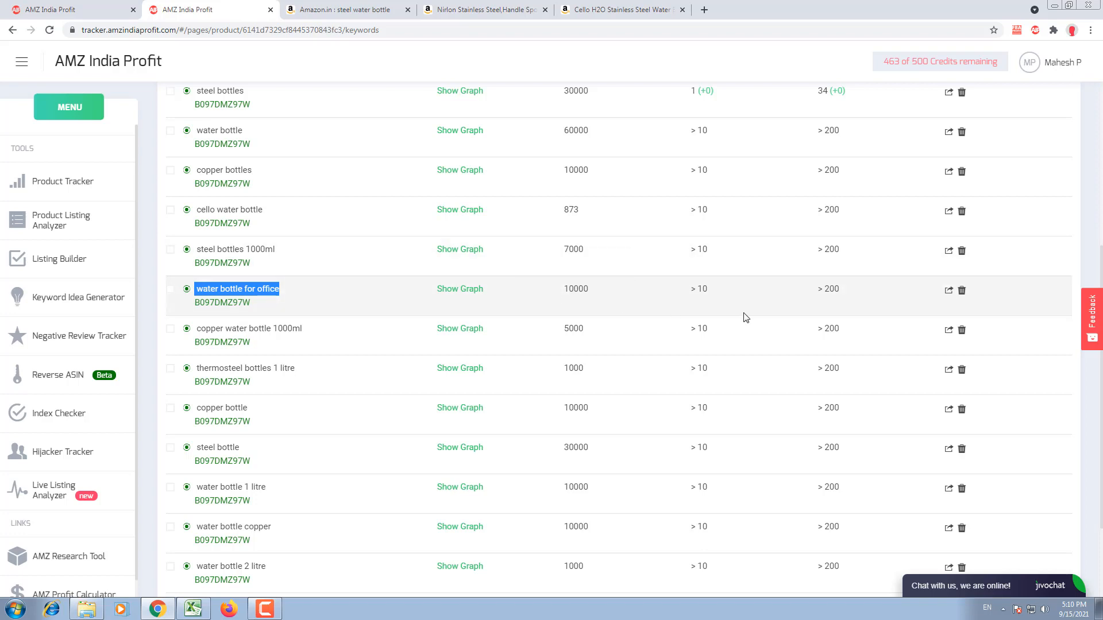
pyautogui.tripleClick(701, 288)
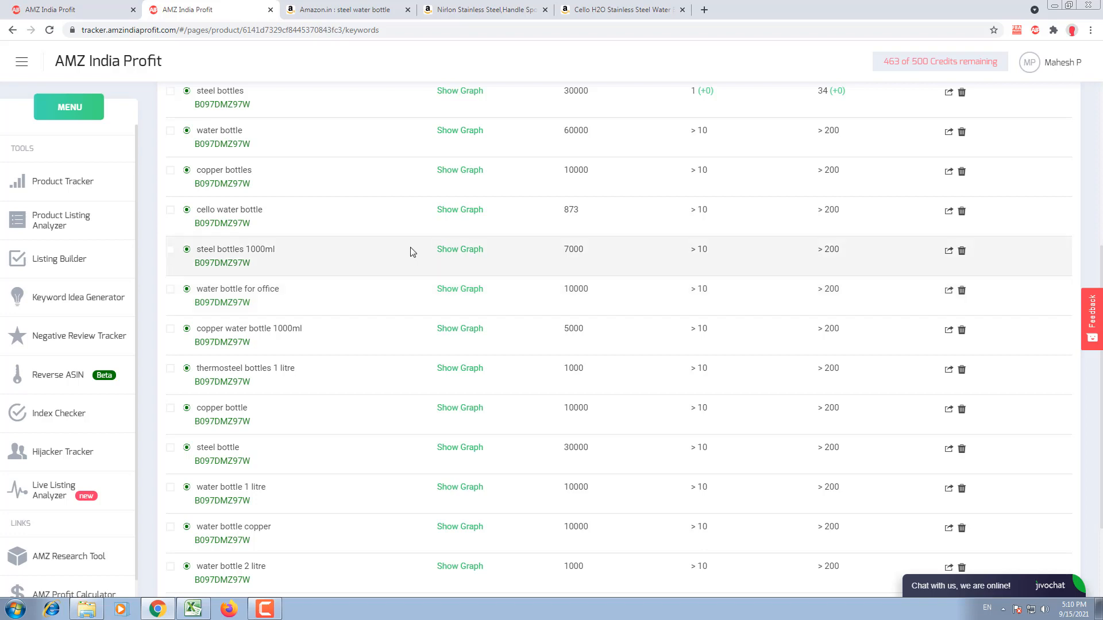
pyautogui.doubleClick(265, 292)
pyautogui.tripleClick(265, 293)
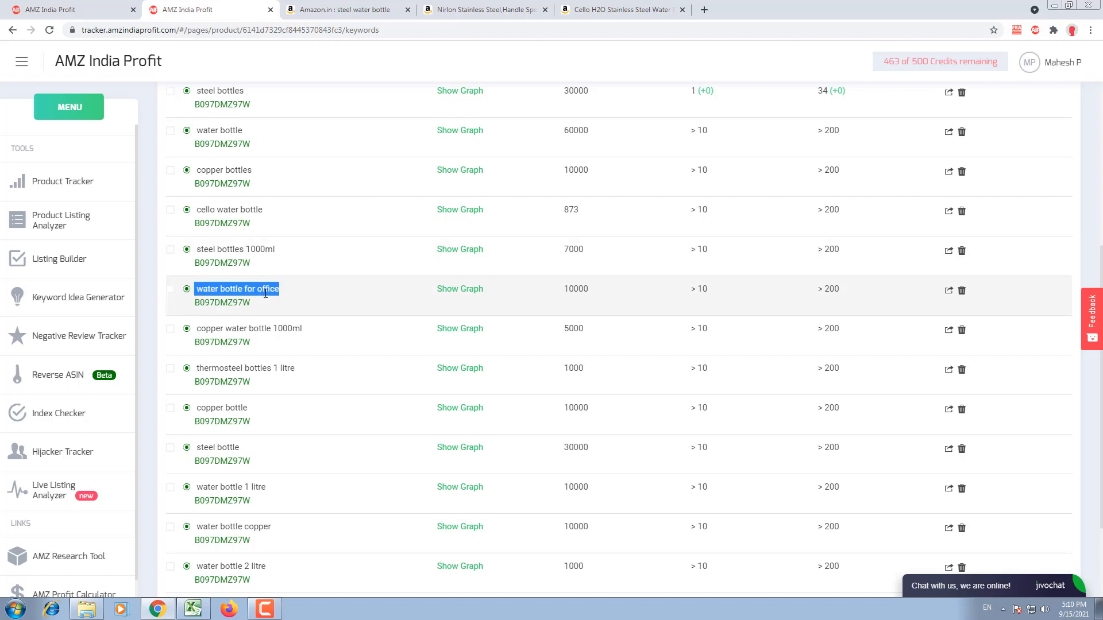
pyautogui.scroll(7, 265, 293)
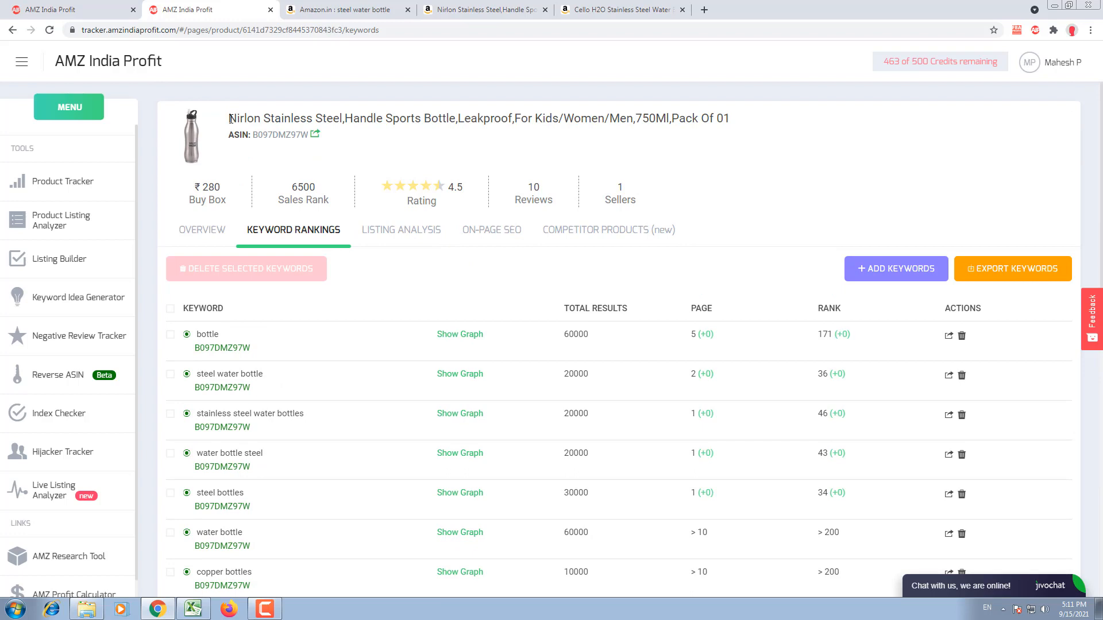
# Step: Look over the Nirlon bottle's tracked keyword ranks and its form for adding a competitor ASIN, leaving the form without saving
pyautogui.scroll(-3, 837, 320)
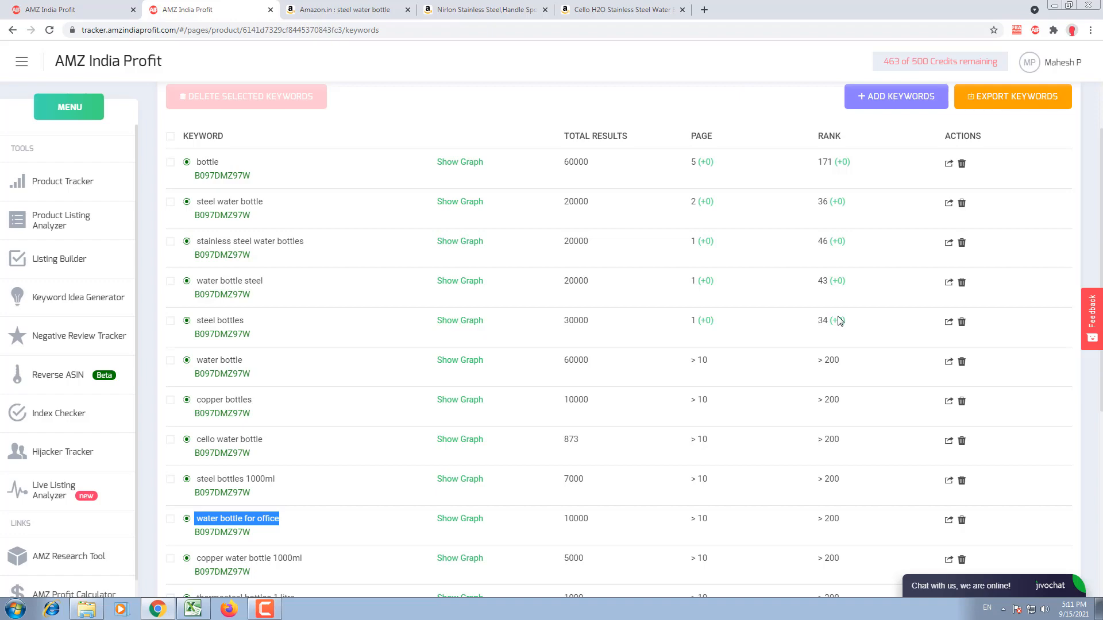
pyautogui.scroll(3, 838, 320)
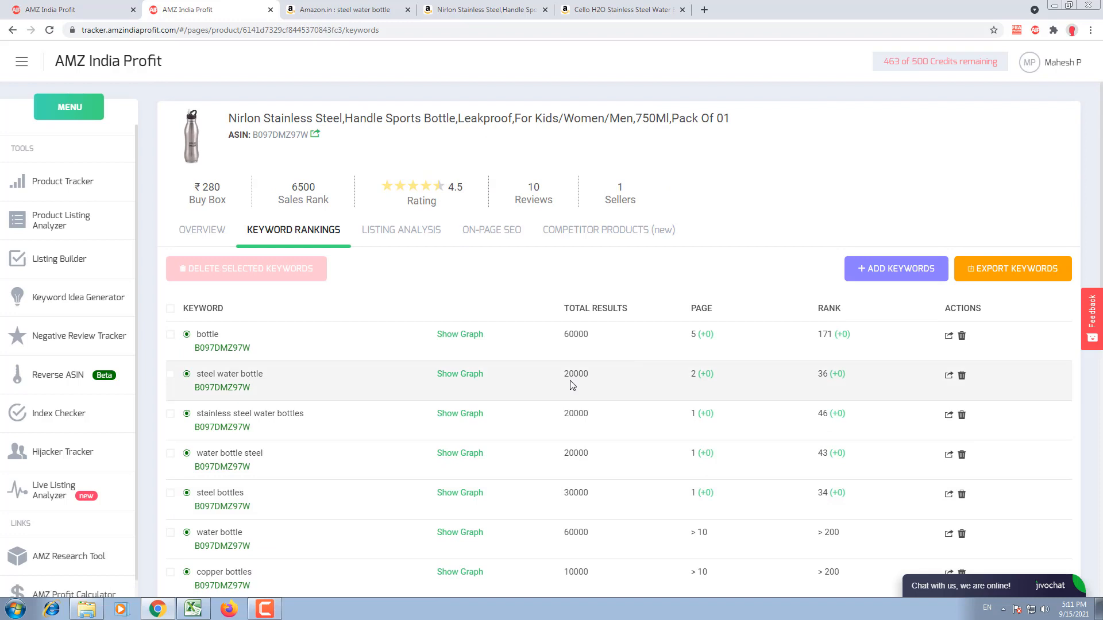
pyautogui.click(589, 233)
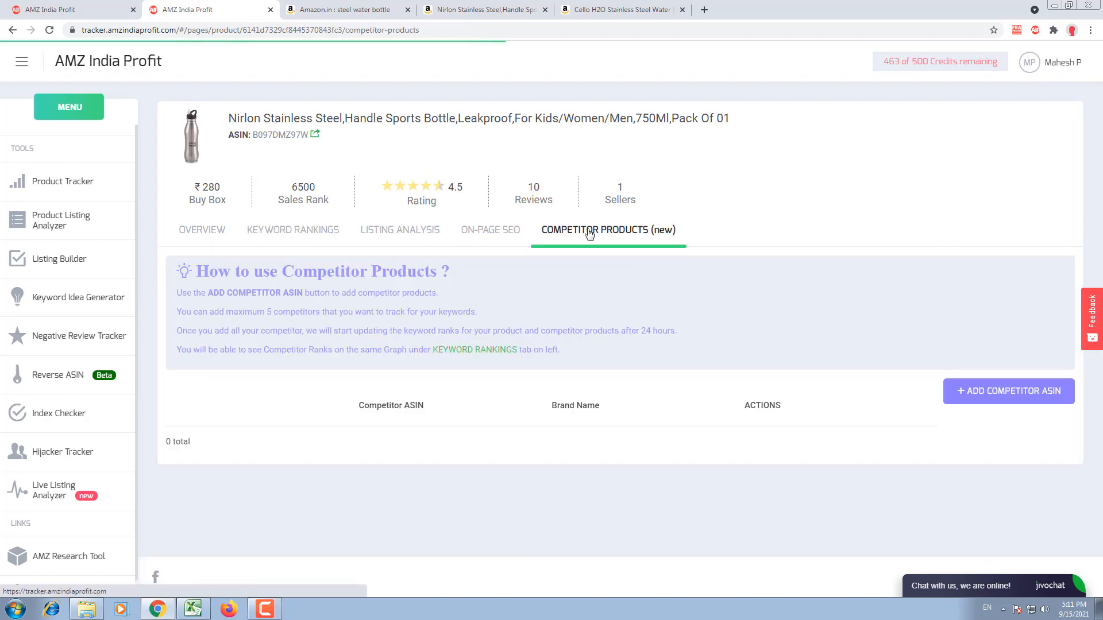
pyautogui.click(972, 394)
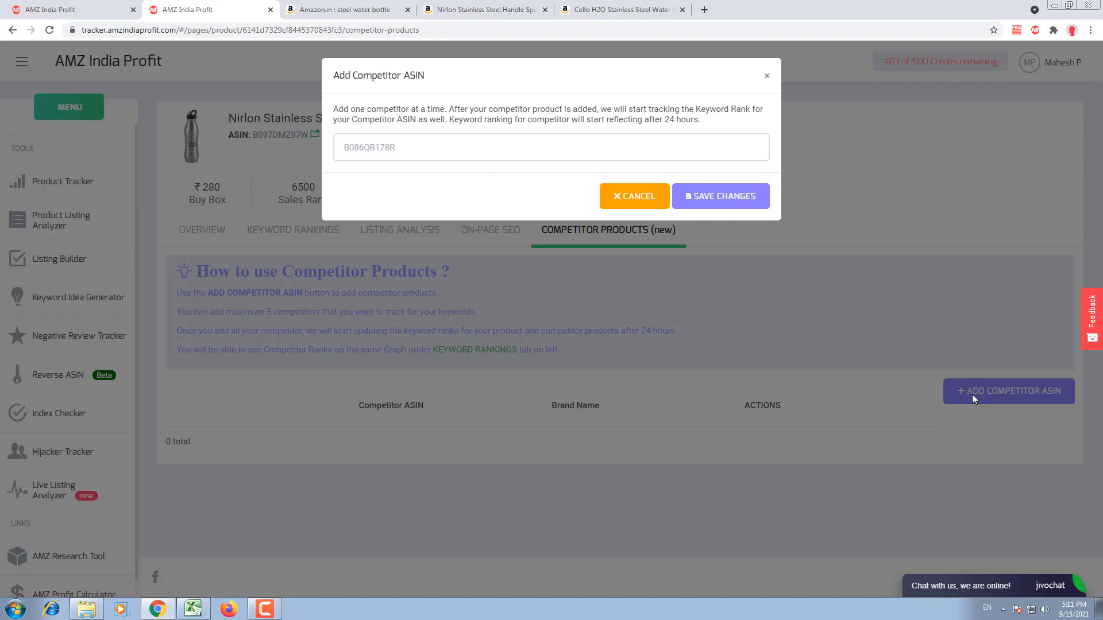
pyautogui.click(486, 156)
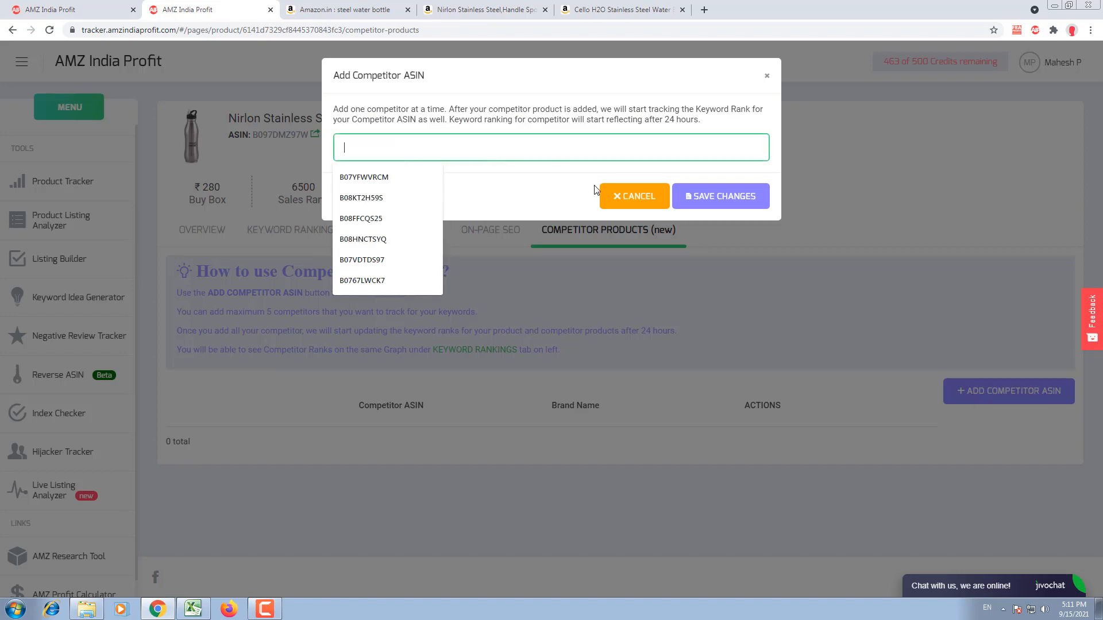
pyautogui.click(609, 193)
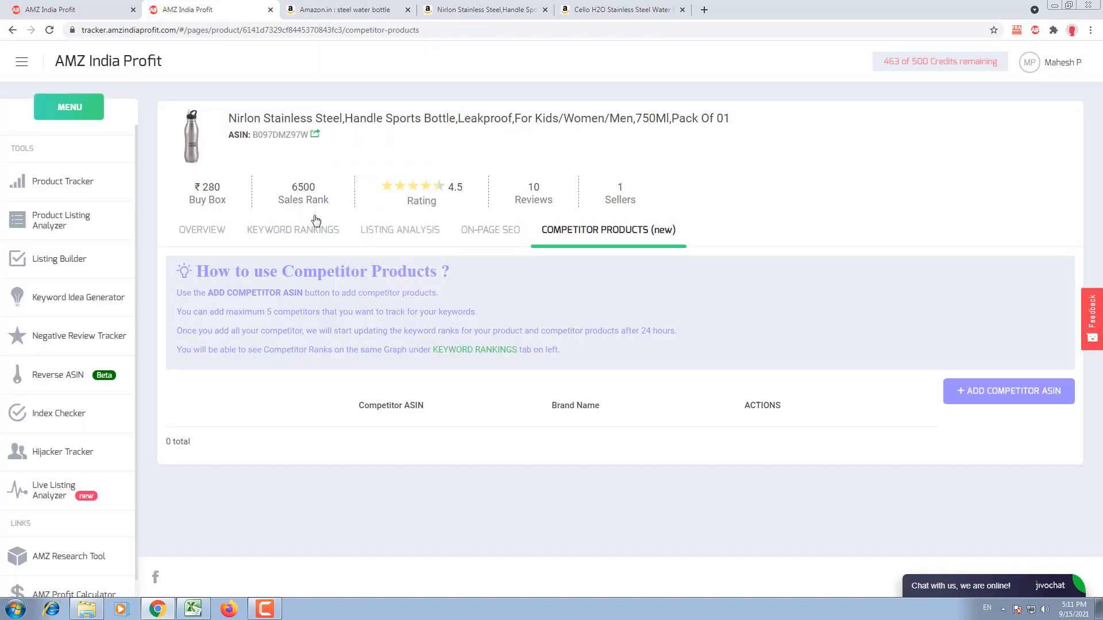
# Step: Show the rank graph for the tracked keyword "bottle" and examine its 15 Sep data point
pyautogui.click(264, 231)
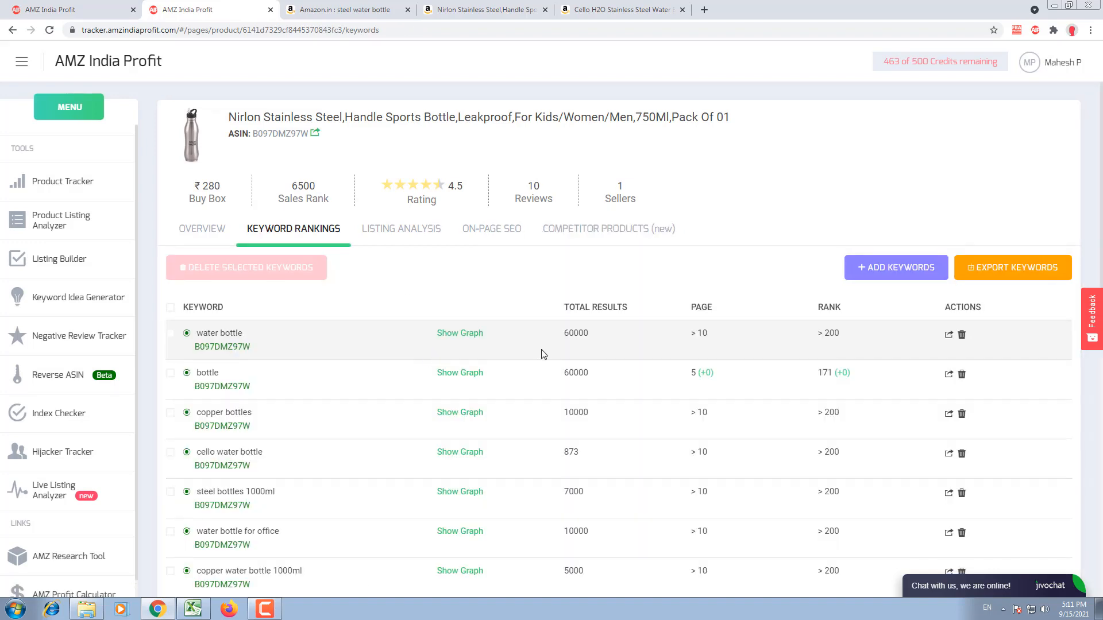
pyautogui.scroll(-1, 544, 354)
pyautogui.click(468, 317)
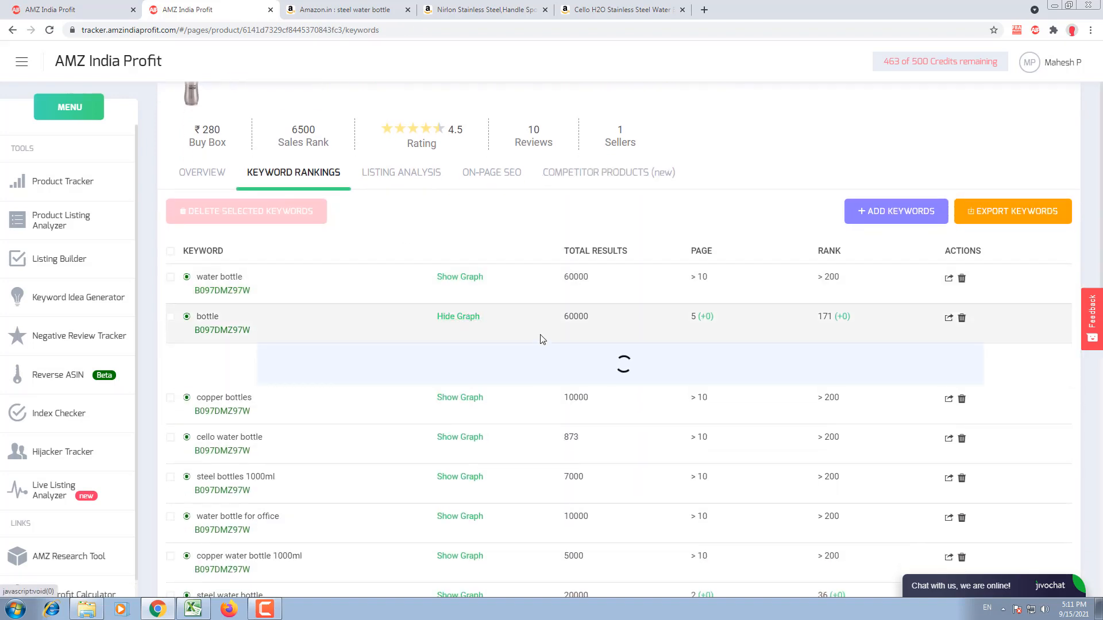
pyautogui.scroll(-5, 544, 340)
pyautogui.moveTo(290, 319)
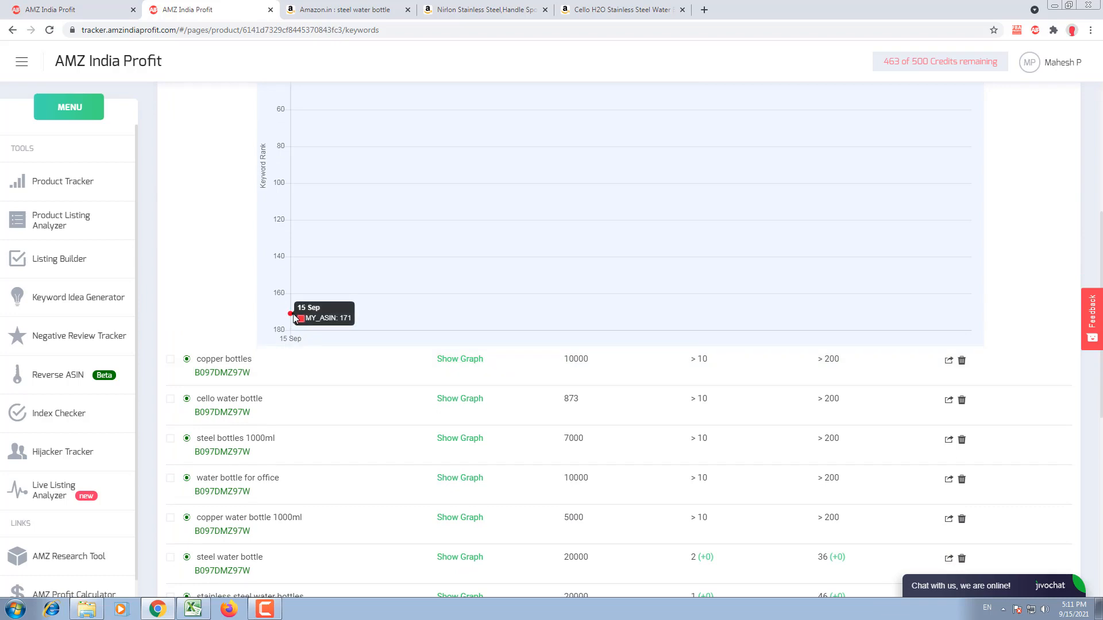
pyautogui.scroll(4, 293, 318)
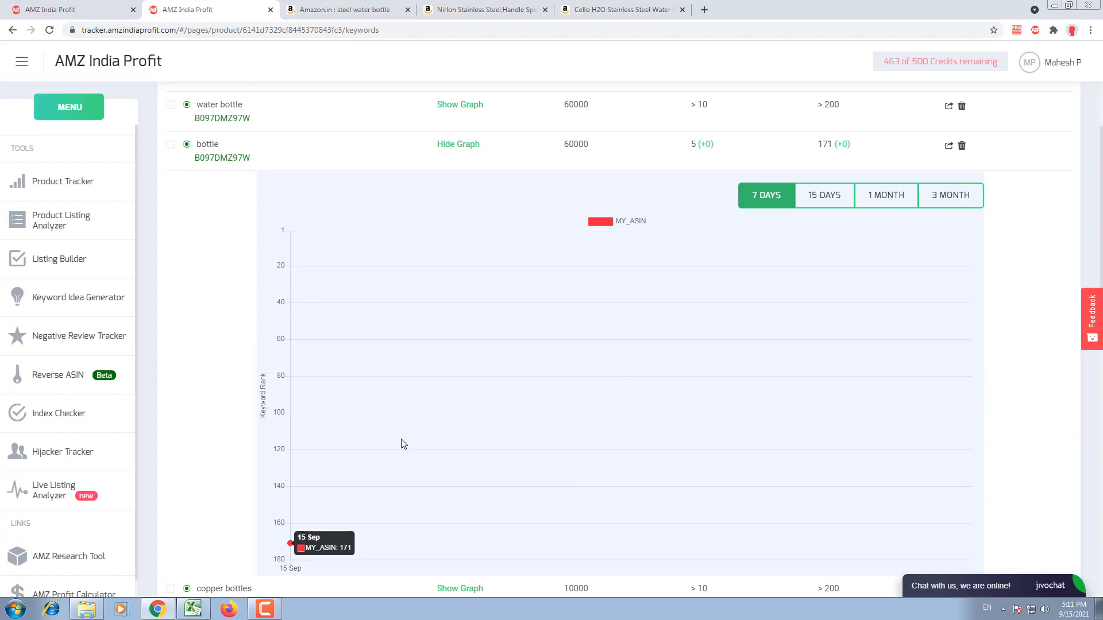
pyautogui.scroll(4, 676, 371)
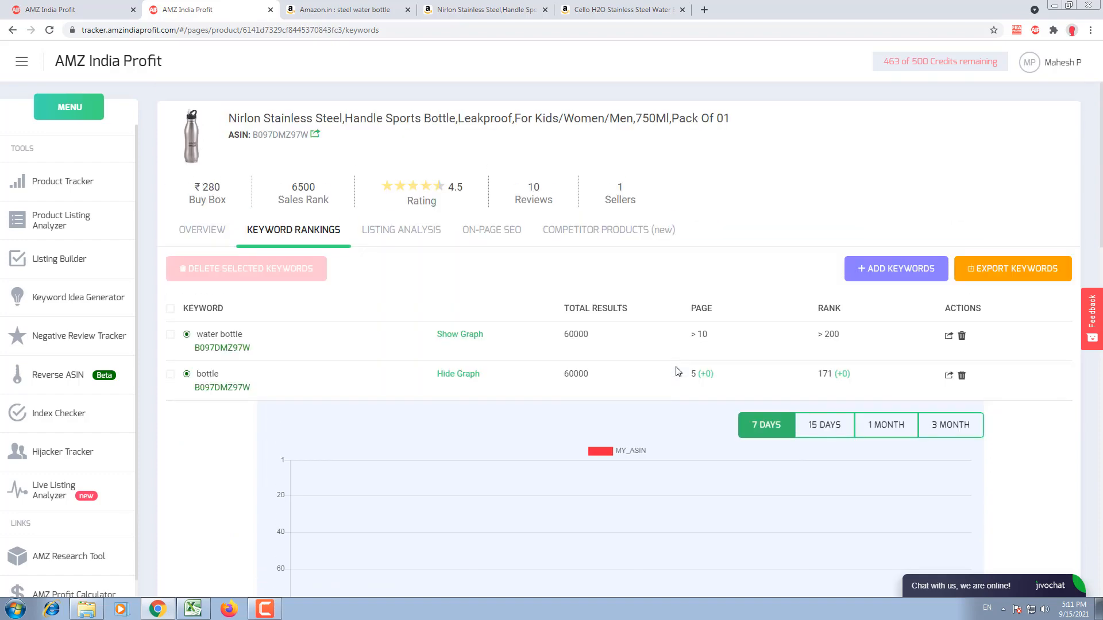
# Step: Return to the Cello H2O bottle's Reverse ASIN results and copy the competitor keyword list
pyautogui.click(49, 106)
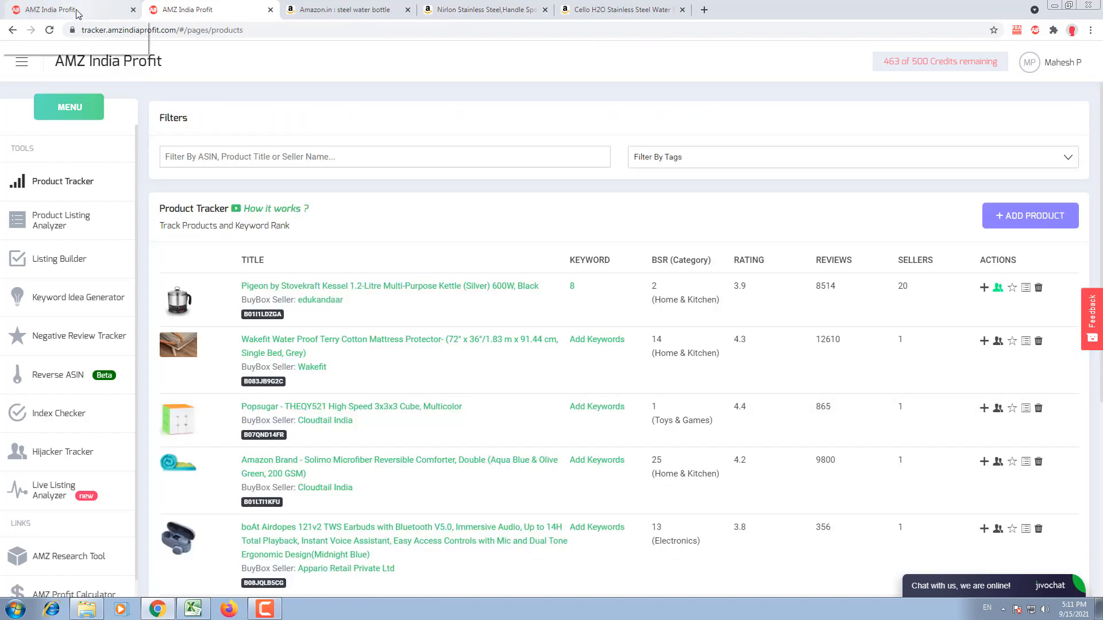
pyautogui.click(64, 9)
pyautogui.scroll(-2, 638, 522)
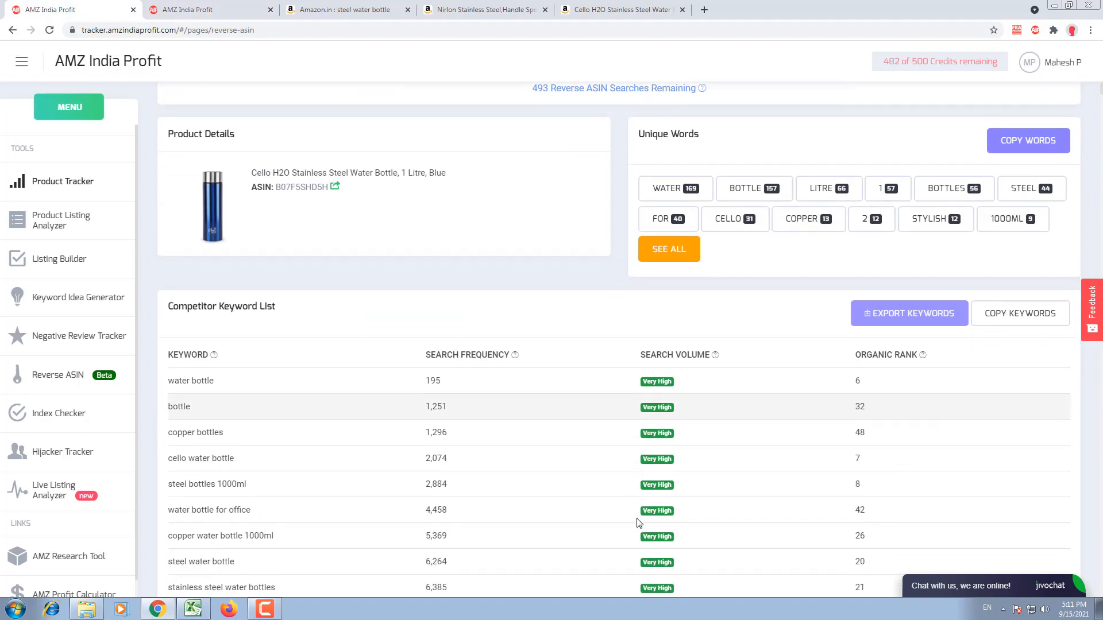
pyautogui.click(1013, 316)
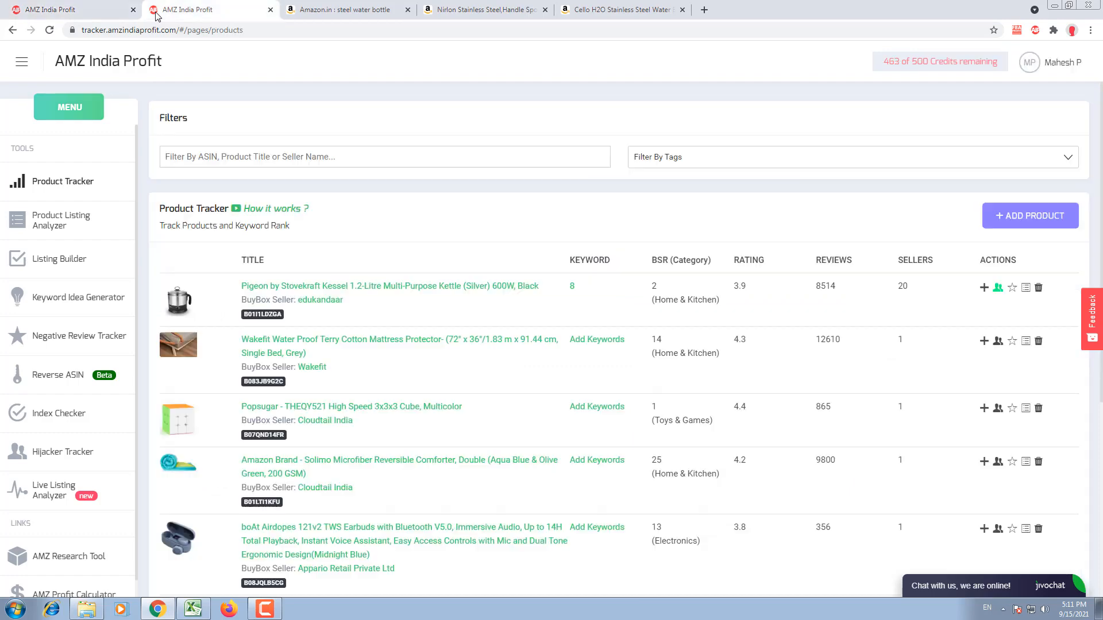
# Step: Clear the Listing Builder for an Amazon import and copy ASIN B097DMZ97W from the Nirlon bottle's product page
pyautogui.click(76, 257)
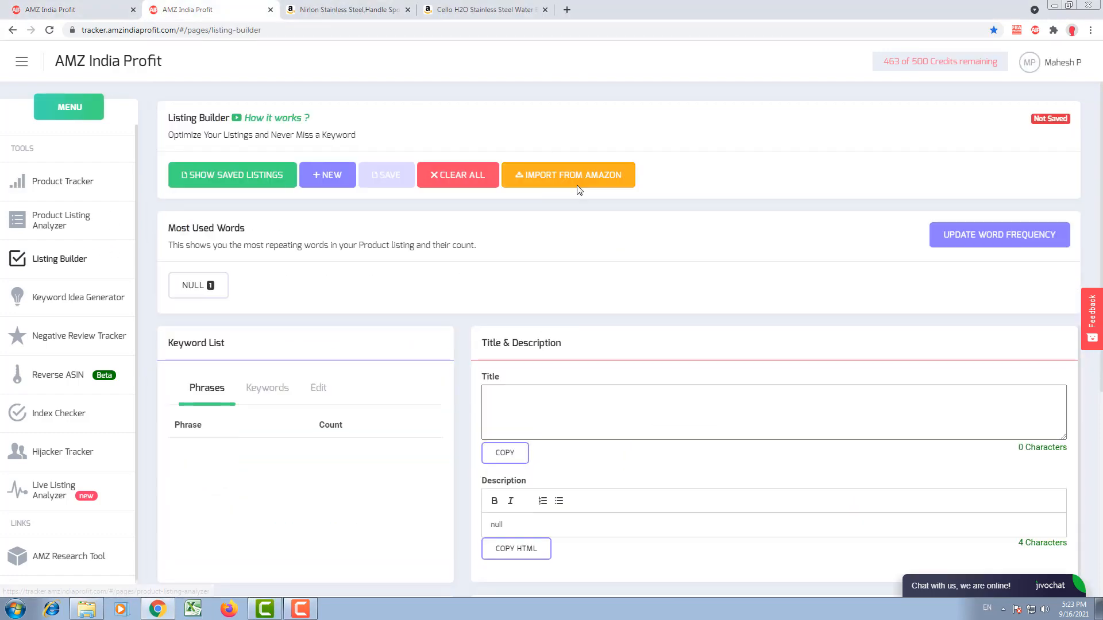
pyautogui.click(445, 175)
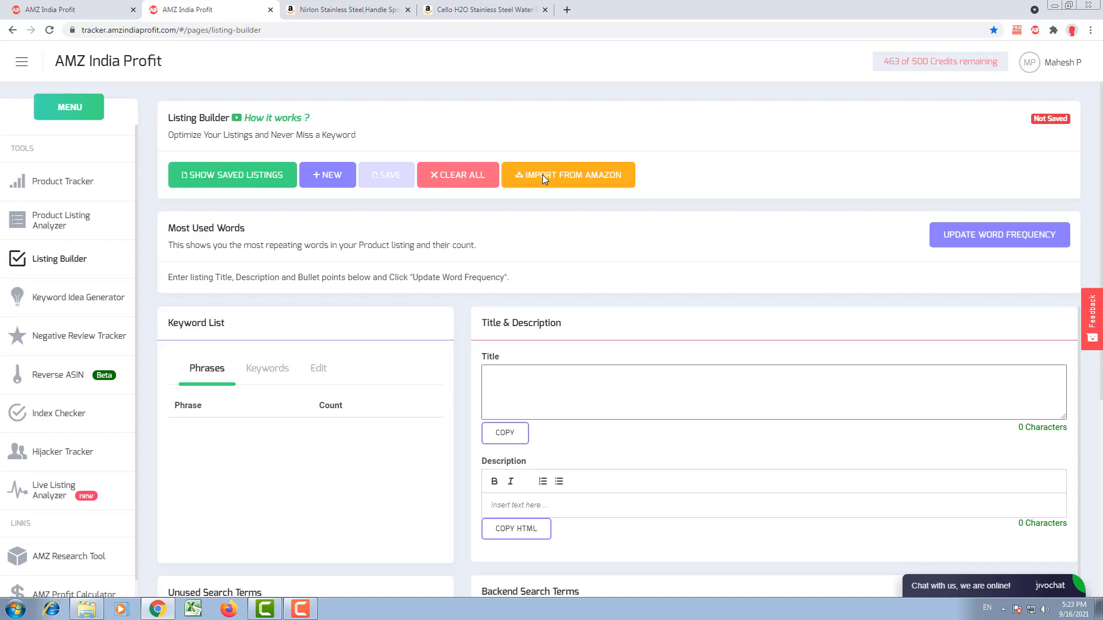
pyautogui.click(543, 174)
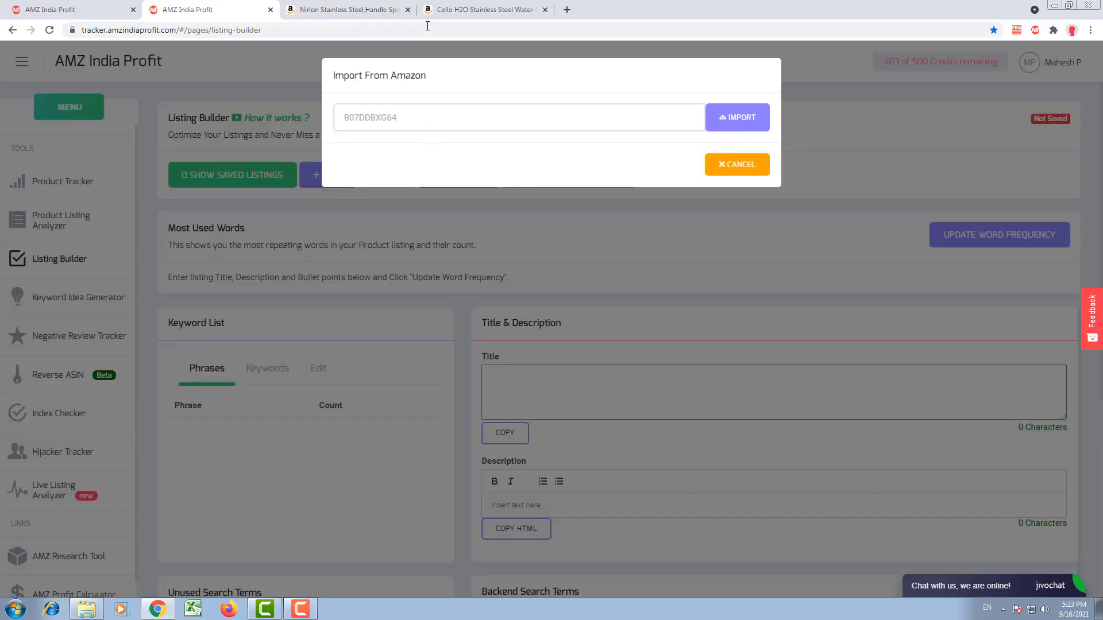
pyautogui.click(360, 15)
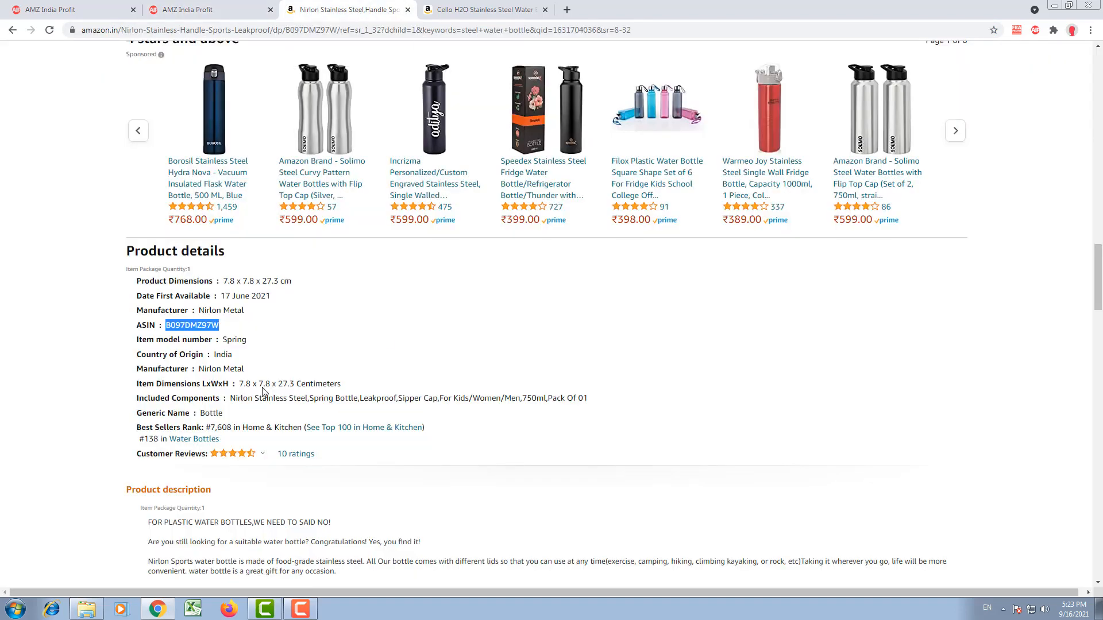
pyautogui.rightClick(181, 322)
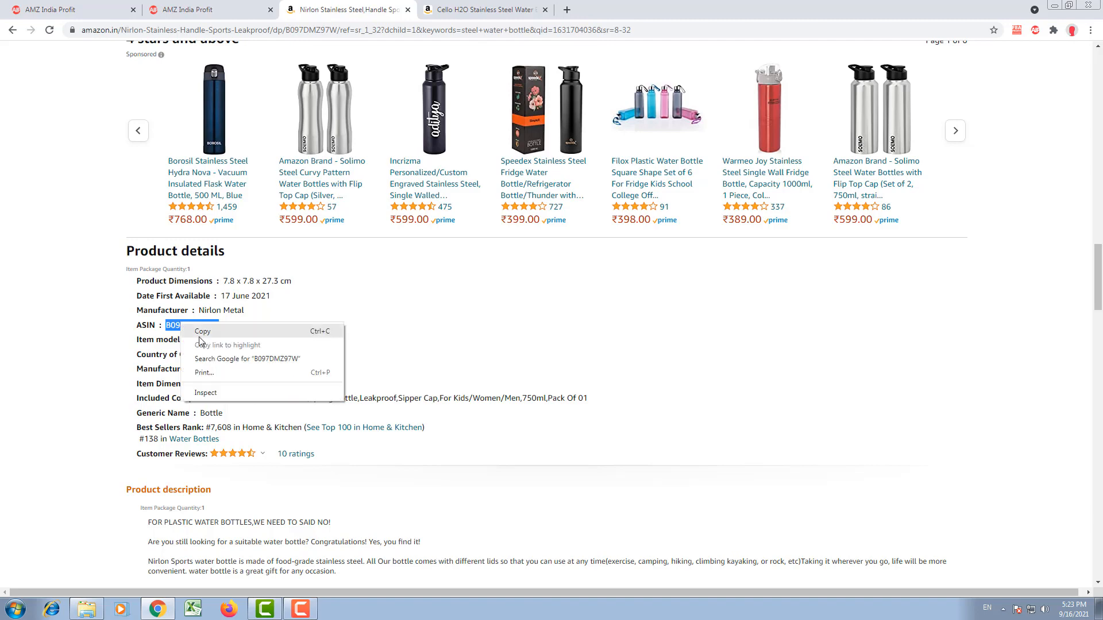
pyautogui.click(208, 339)
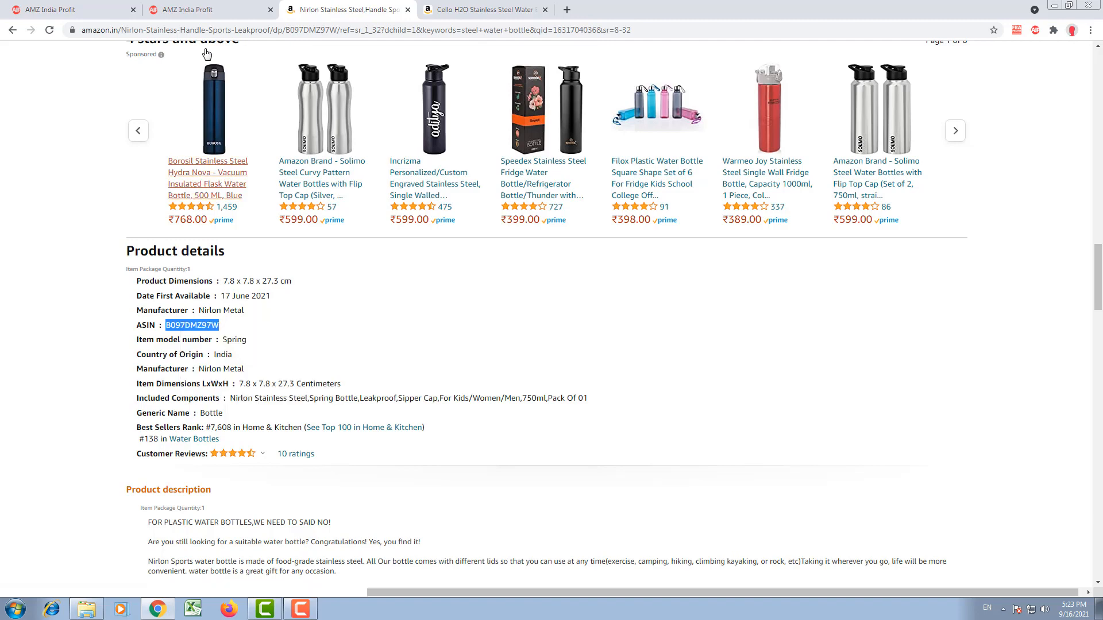
# Step: Import the product details for ASIN B097DMZ97W into the Listing Builder and review the title, description and bullet points
pyautogui.click(229, 13)
pyautogui.click(412, 114)
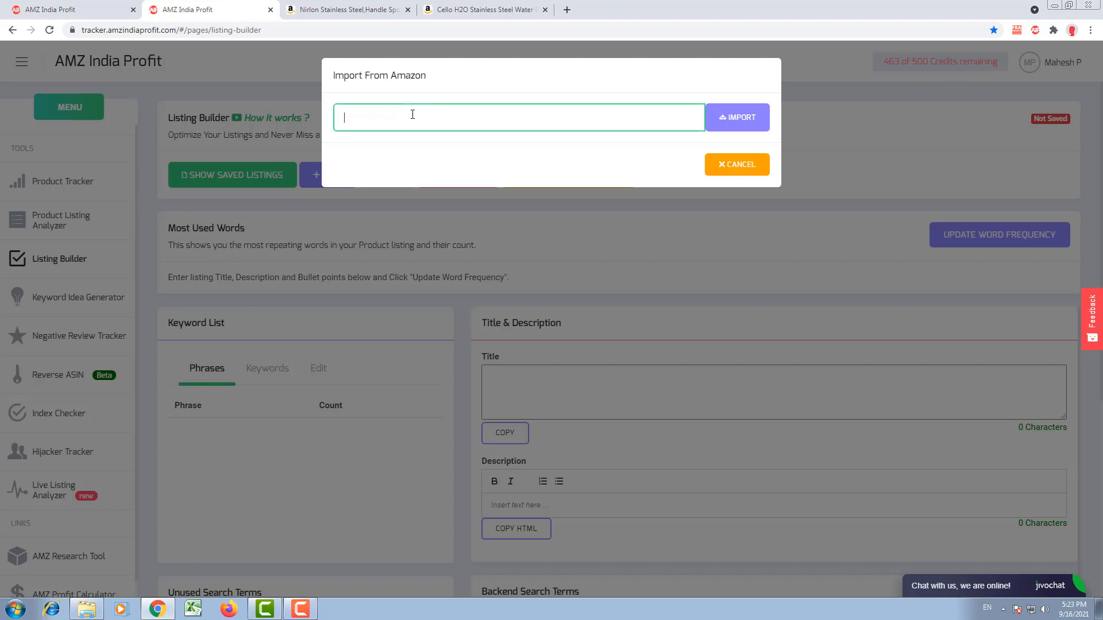
pyautogui.rightClick(413, 115)
pyautogui.click(466, 184)
pyautogui.click(731, 124)
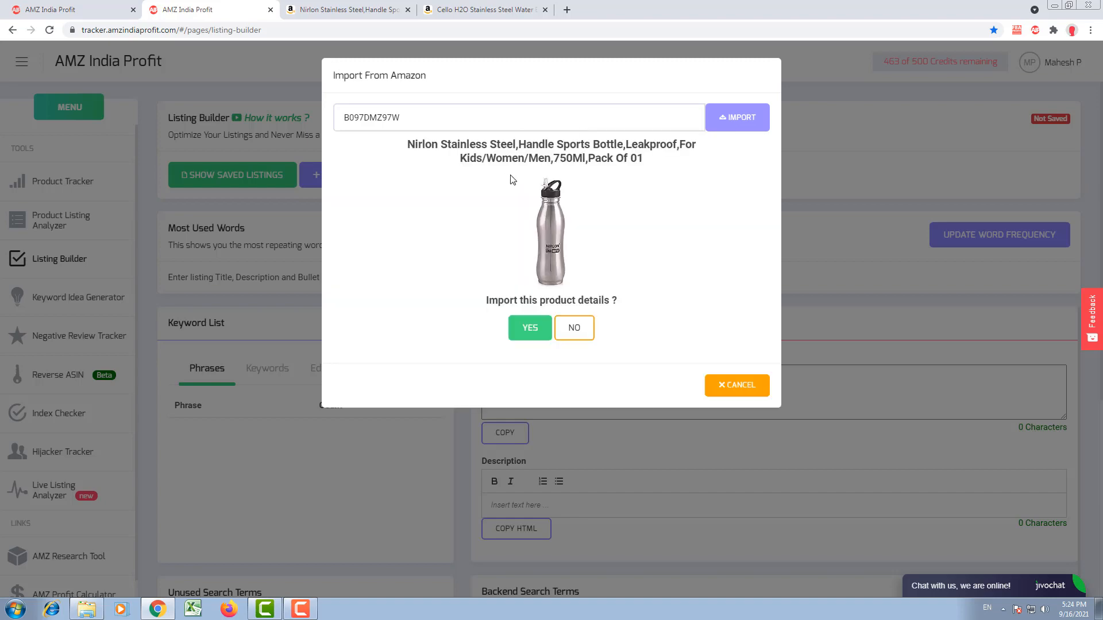
pyautogui.click(529, 328)
pyautogui.scroll(-5, 529, 330)
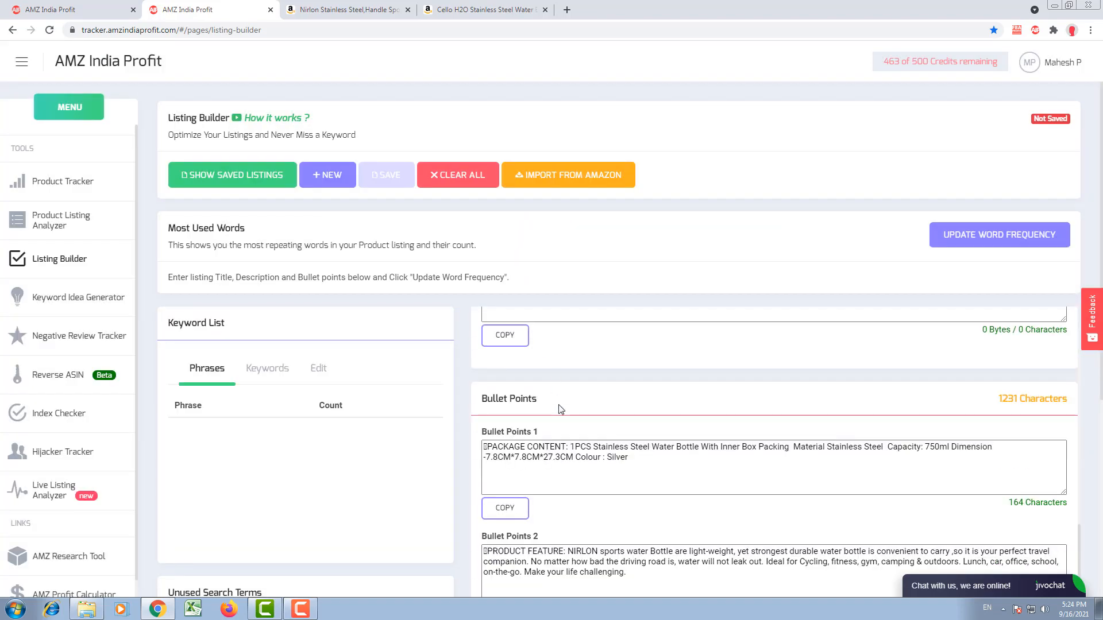
pyautogui.scroll(-2, 559, 404)
pyautogui.scroll(7, 561, 408)
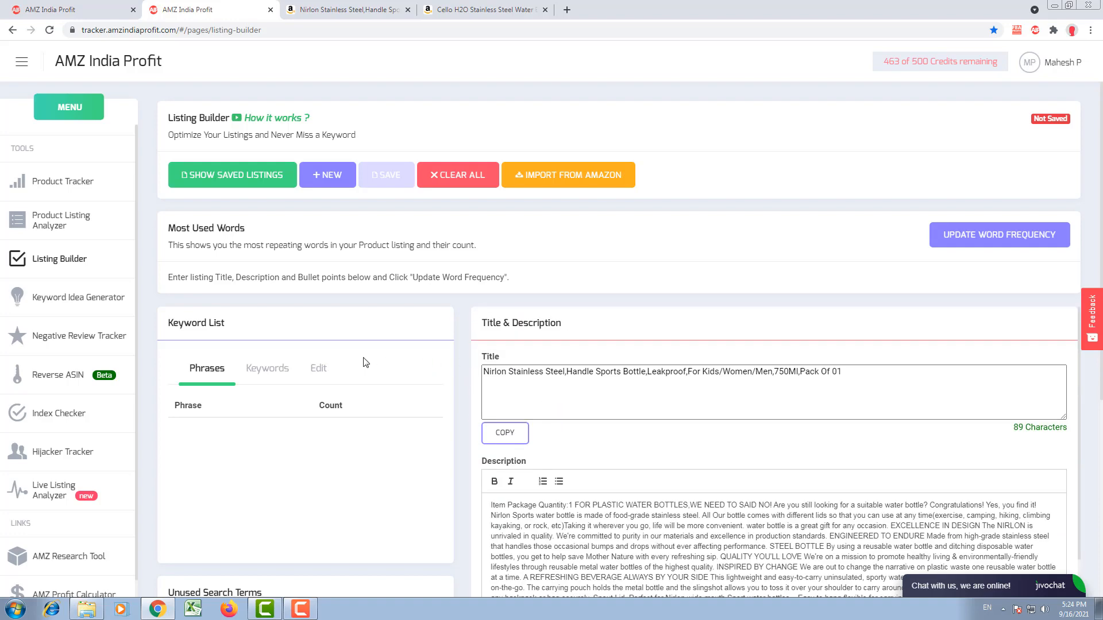
# Step: Open the Listing Builder's keyword list for editing, and bring up the Reverse ASIN tool in place of the tracked keywords page
pyautogui.click(319, 368)
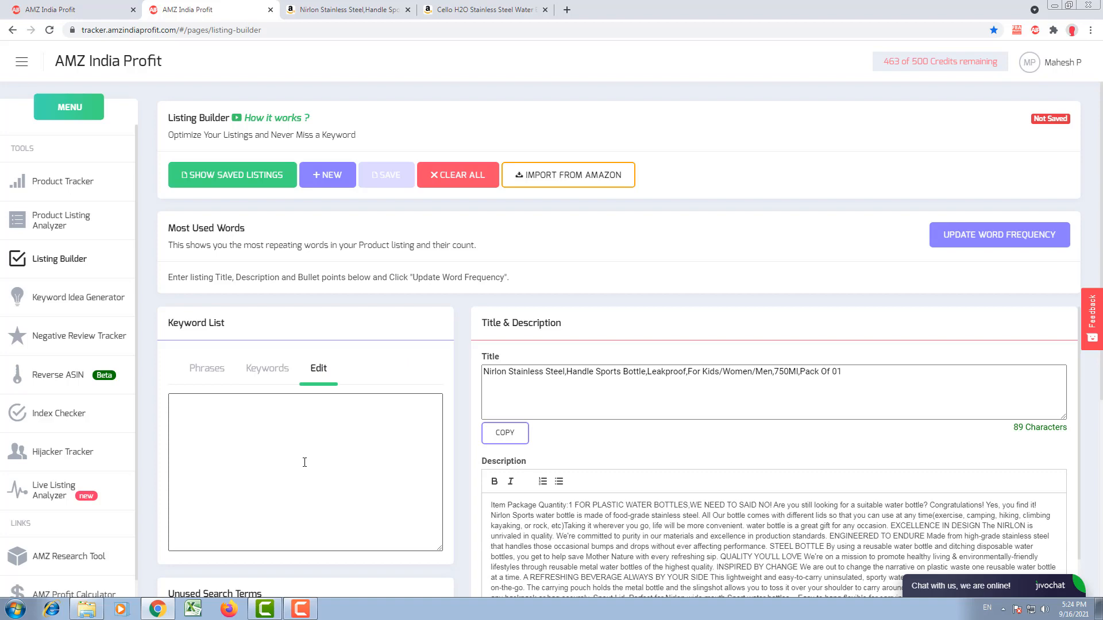
pyautogui.click(305, 430)
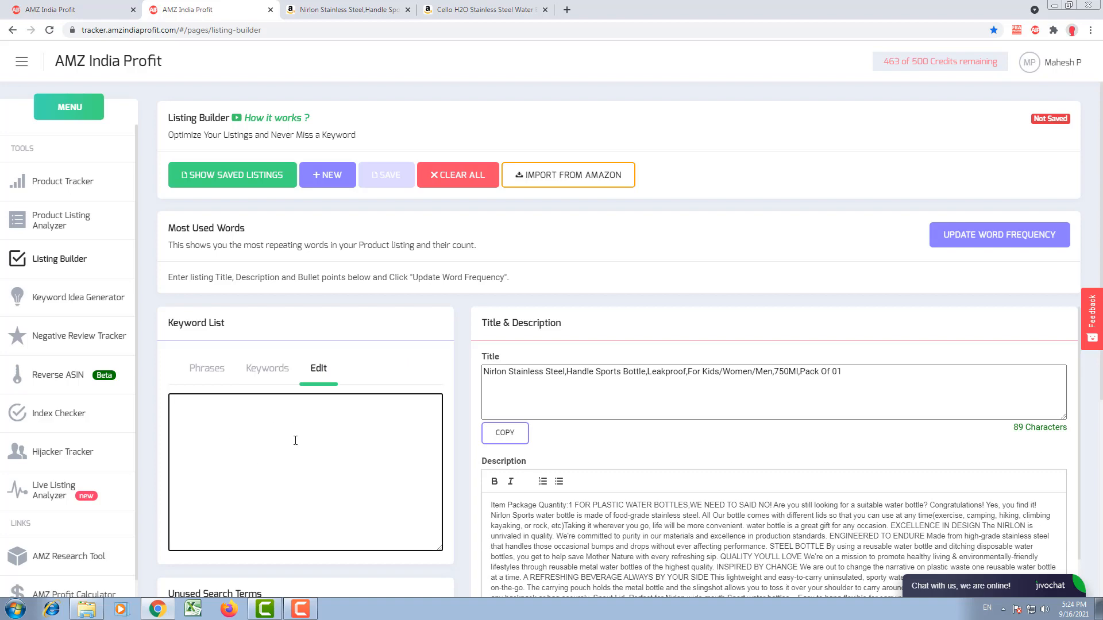
pyautogui.click(104, 11)
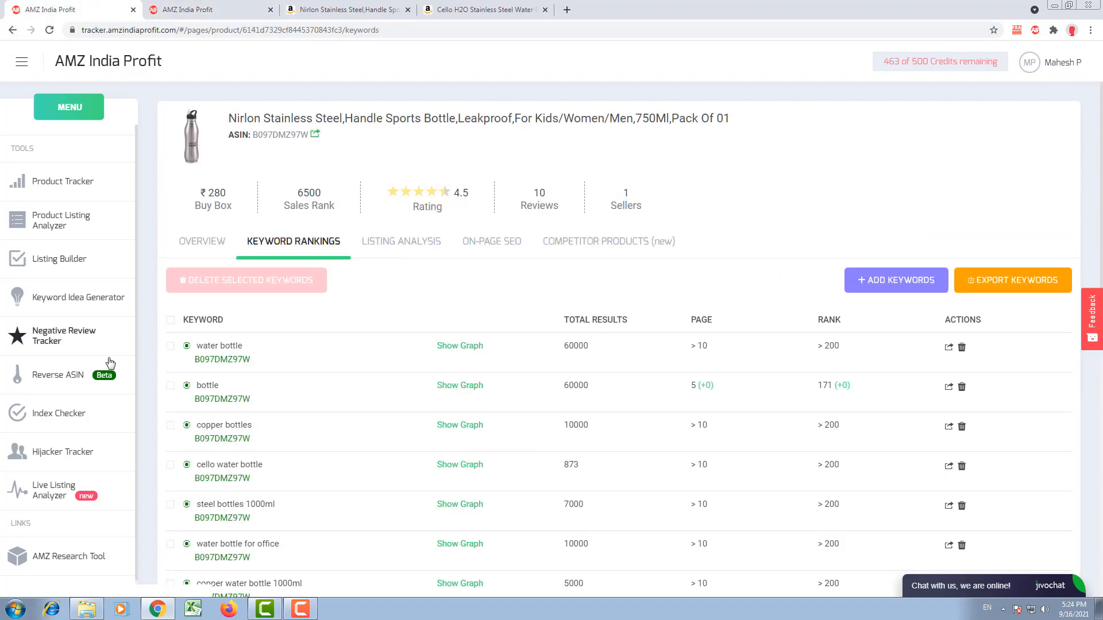
pyautogui.click(75, 379)
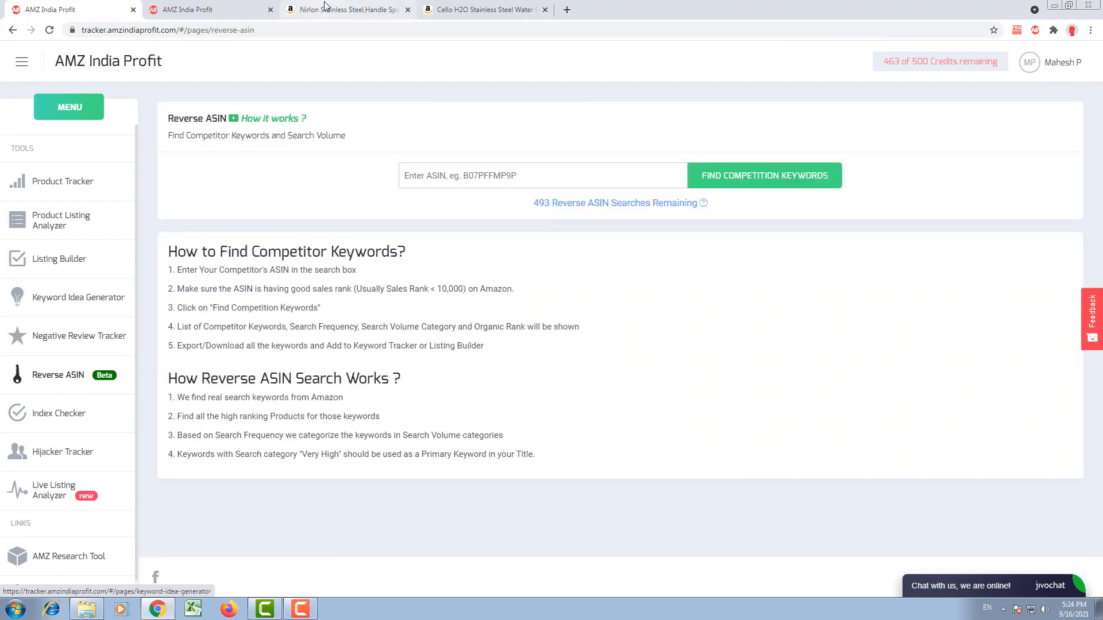
# Step: Copy the ASIN B07F5SHD5H from the Cello H2O bottle's Amazon page and find its competition keywords with Reverse ASIN
pyautogui.click(454, 11)
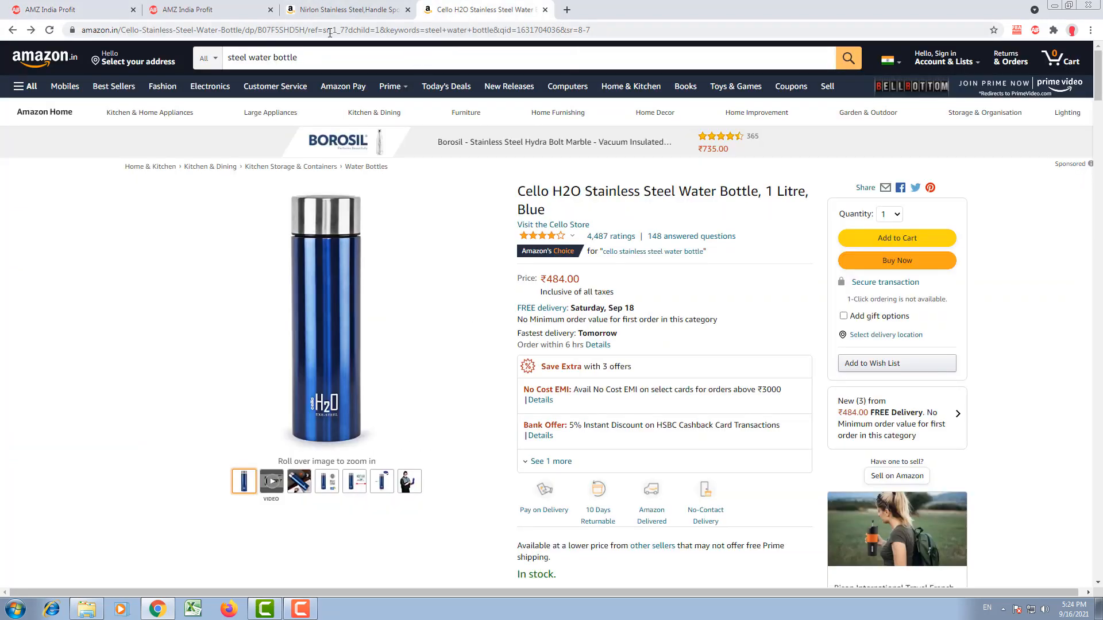
pyautogui.doubleClick(283, 32)
pyautogui.hotkey('ctrl', 'Tab')
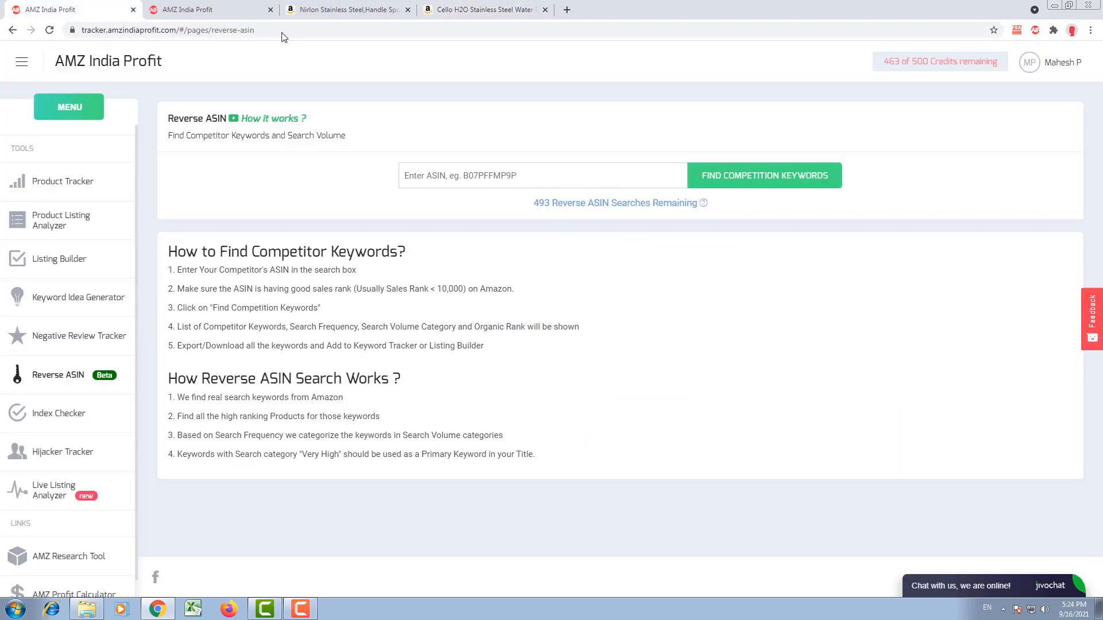
pyautogui.click(481, 168)
pyautogui.hotkey('ctrl', 'v')
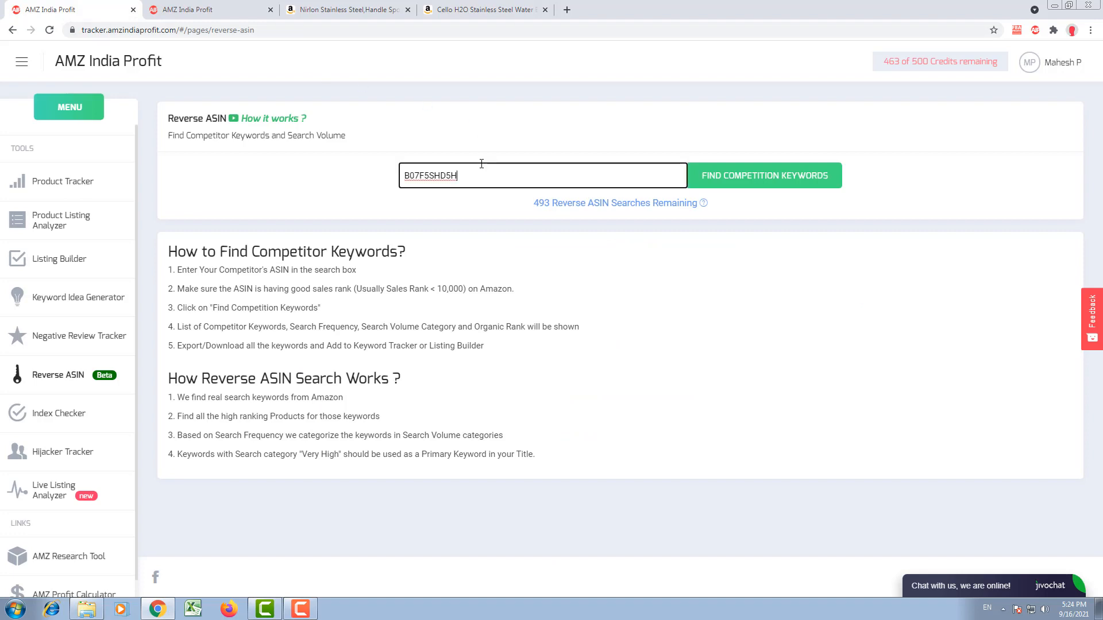
pyautogui.click(795, 178)
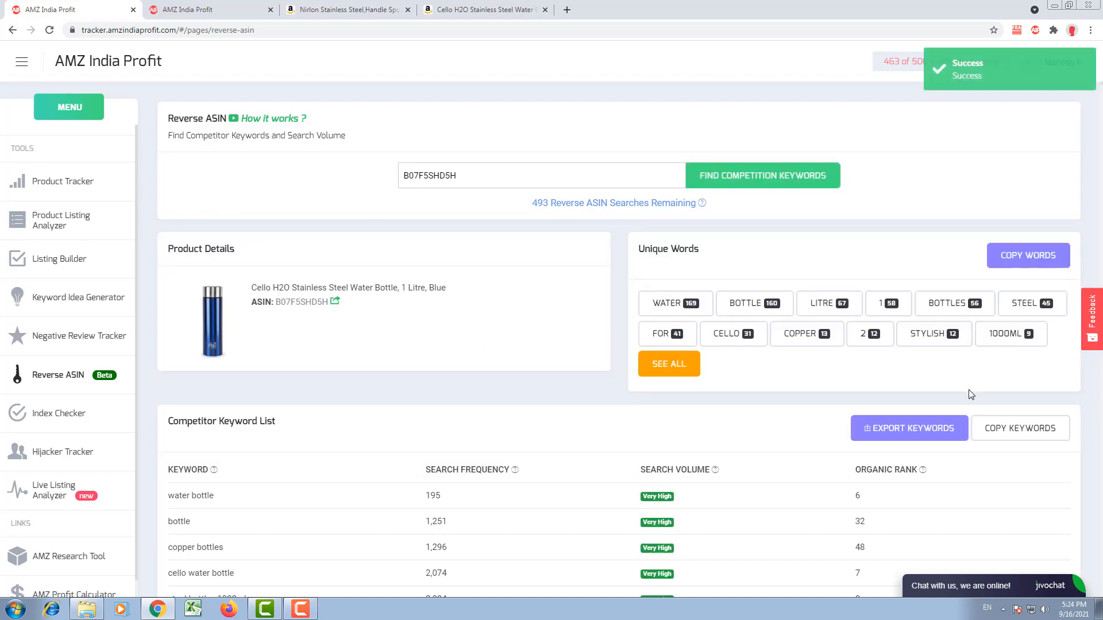
# Step: Copy the competitor keywords for B07F5SHD5H into the Listing Builder's keyword list and show them as individual keywords
pyautogui.click(1012, 426)
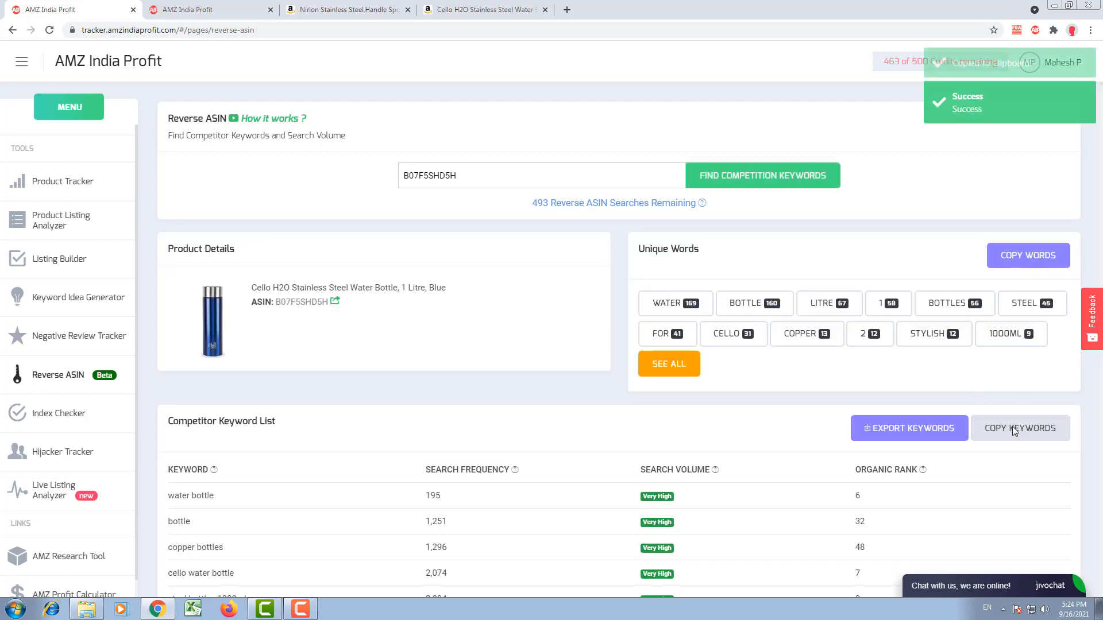
pyautogui.click(230, 8)
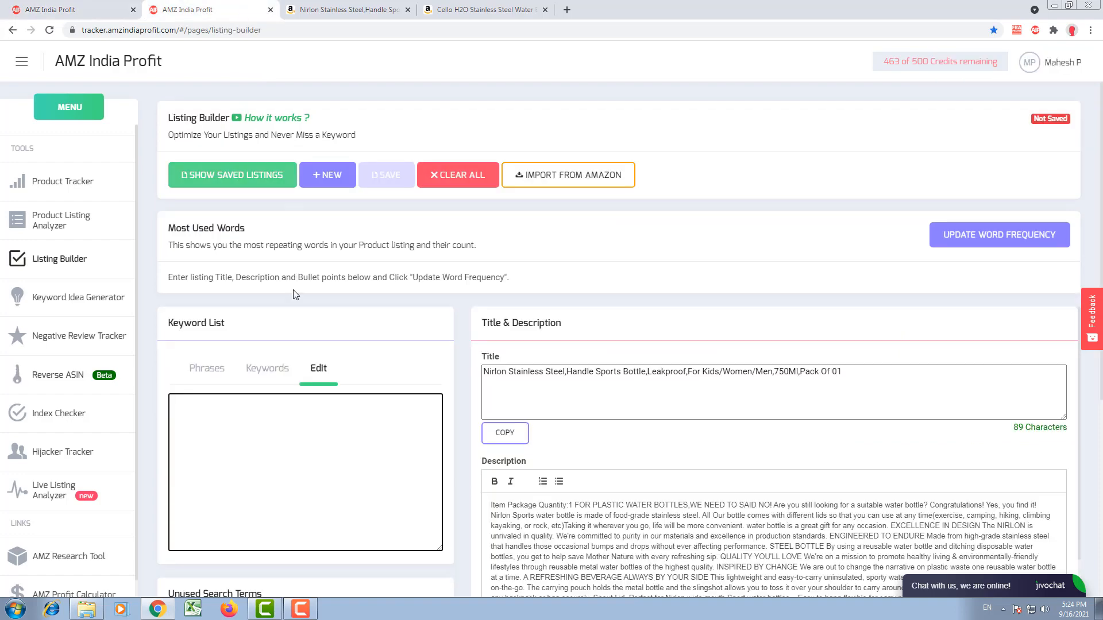
pyautogui.rightClick(274, 439)
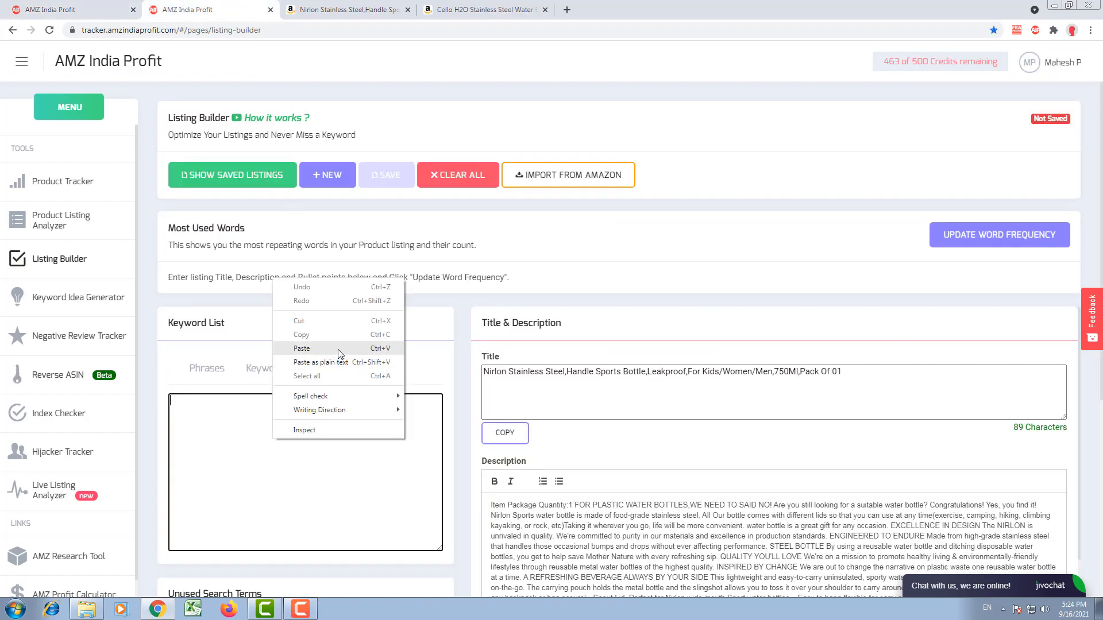
pyautogui.click(301, 348)
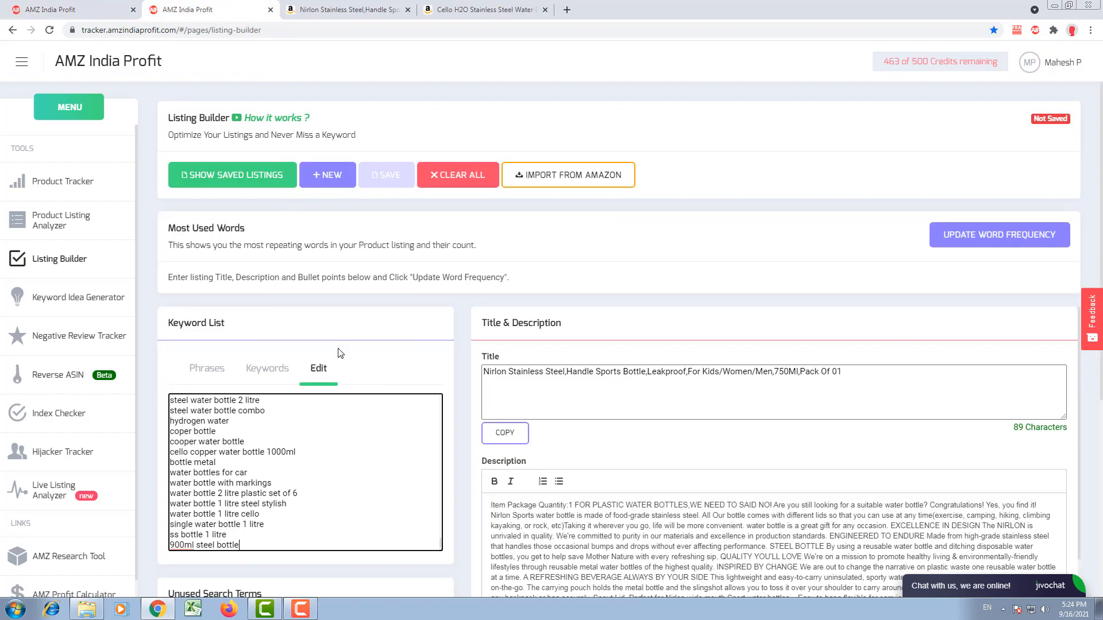
pyautogui.click(279, 368)
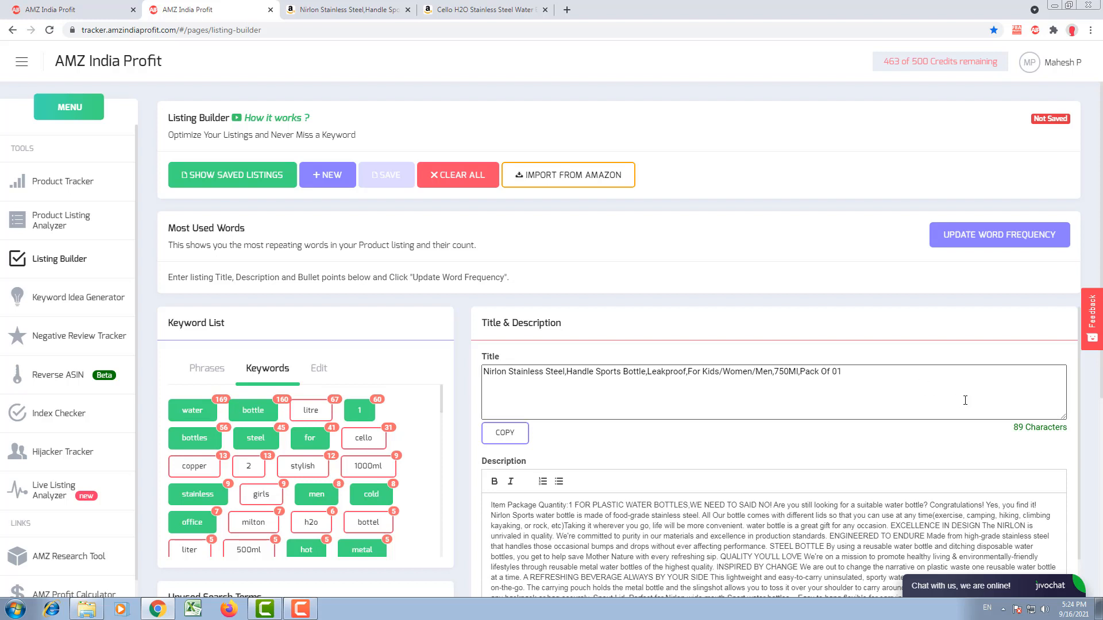
# Step: Add the unused keyword "girls" to the end of the Nirlon bottle's title in the Listing Builder
pyautogui.click(924, 371)
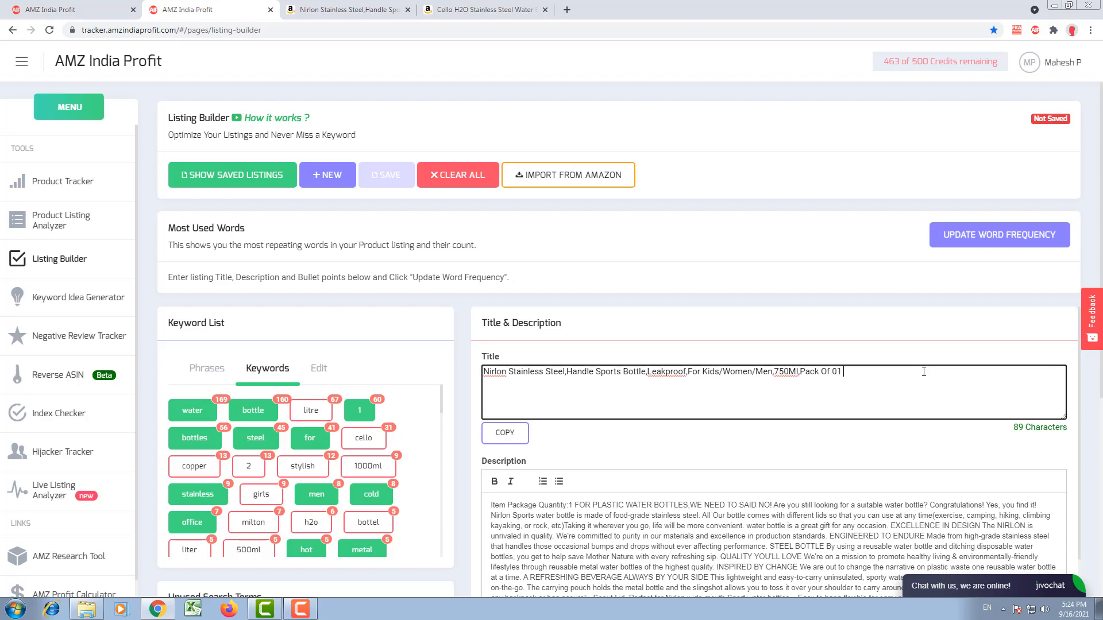
pyautogui.write('girls')
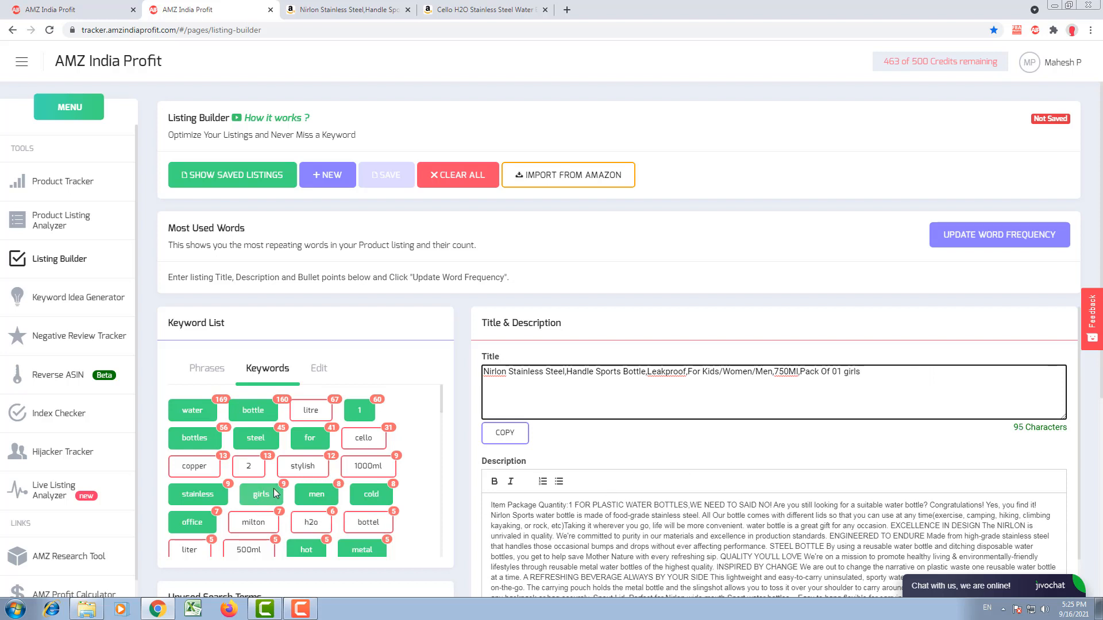
# Step: Look through the listing's remaining sections and place the cursor in the empty backend Search Terms field
pyautogui.scroll(-10, 660, 464)
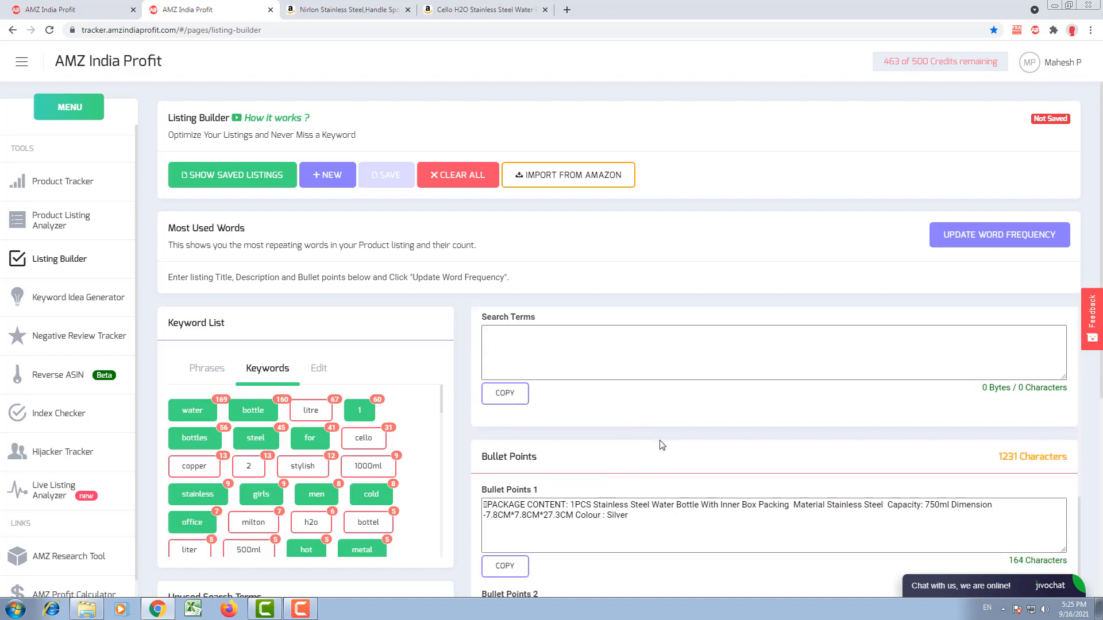
pyautogui.scroll(10, 662, 446)
pyautogui.scroll(-8, 663, 445)
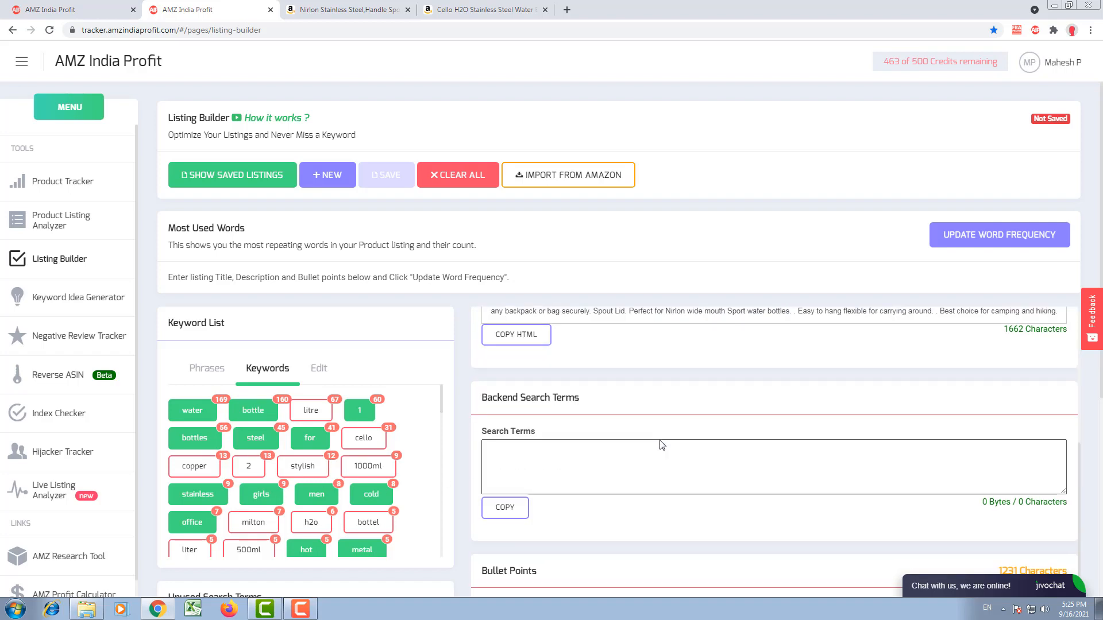
pyautogui.click(606, 453)
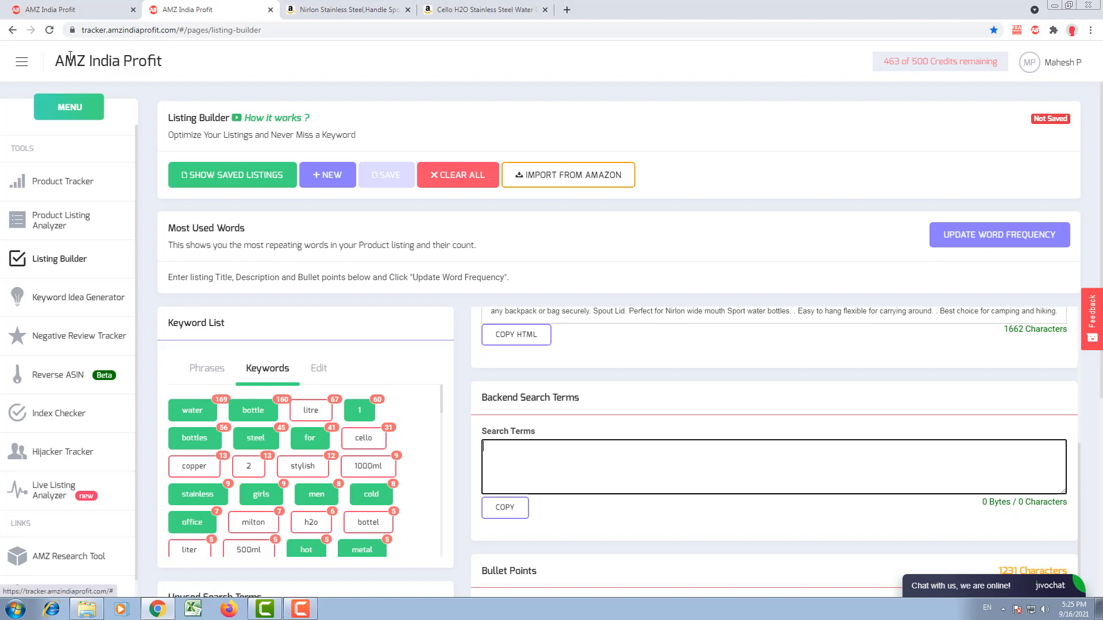
# Step: Return to the Reverse ASIN results for B07F5SHD5H and copy the competitor keywords again
pyautogui.click(69, 13)
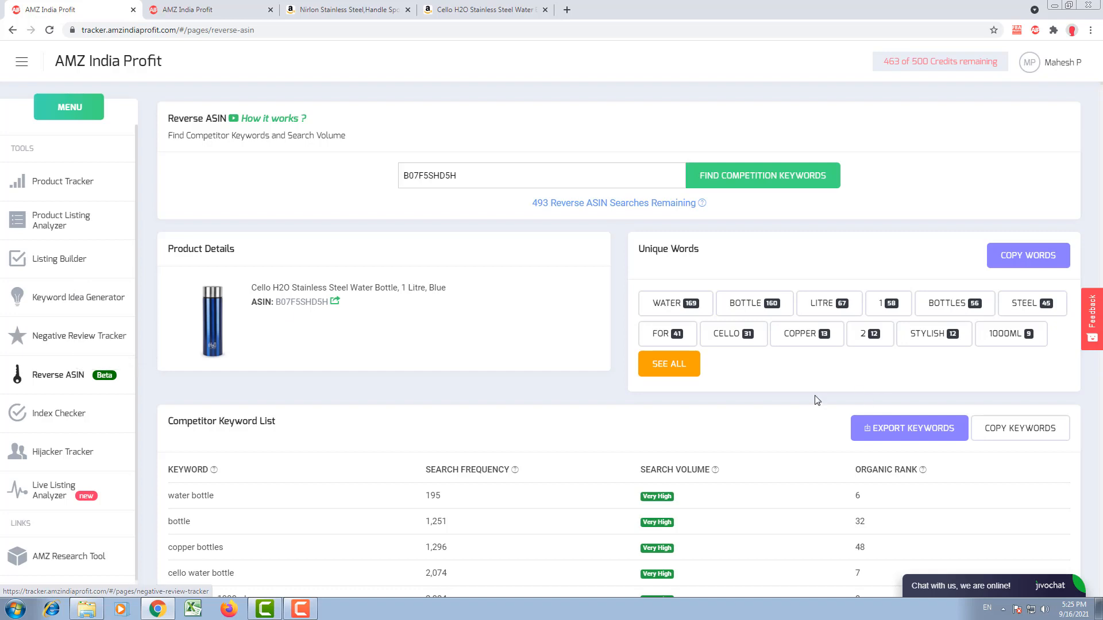
pyautogui.click(989, 426)
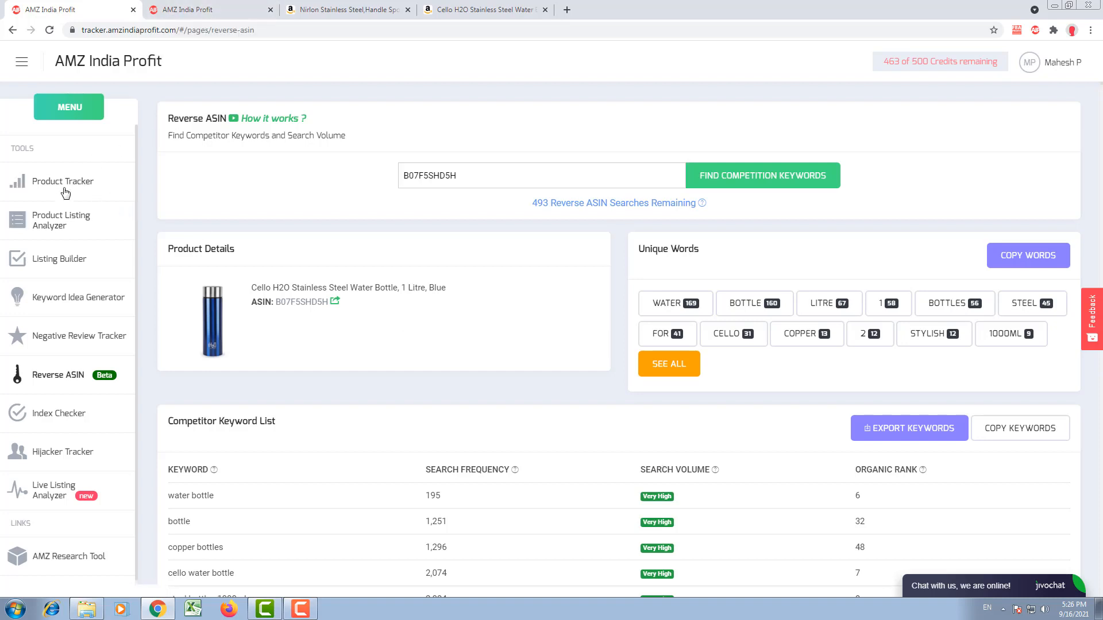
# Step: Open the Nirlon bottle's tracked keywords from the Product Tracker in place of the Listing Builder and review their ranks
pyautogui.click(172, 8)
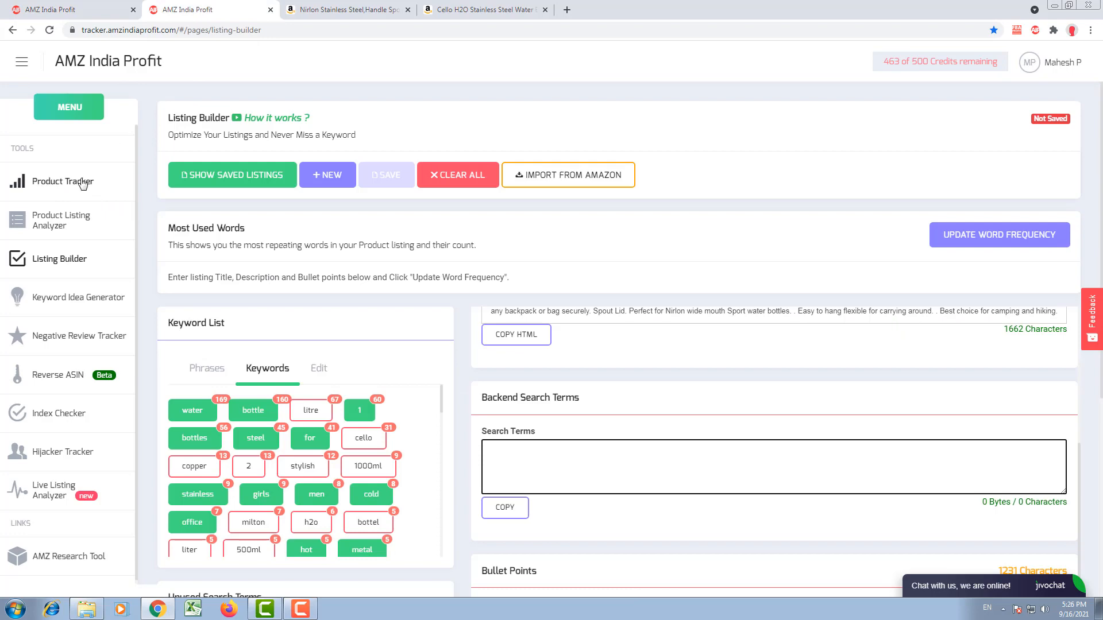
pyautogui.click(82, 182)
pyautogui.scroll(-5, 587, 350)
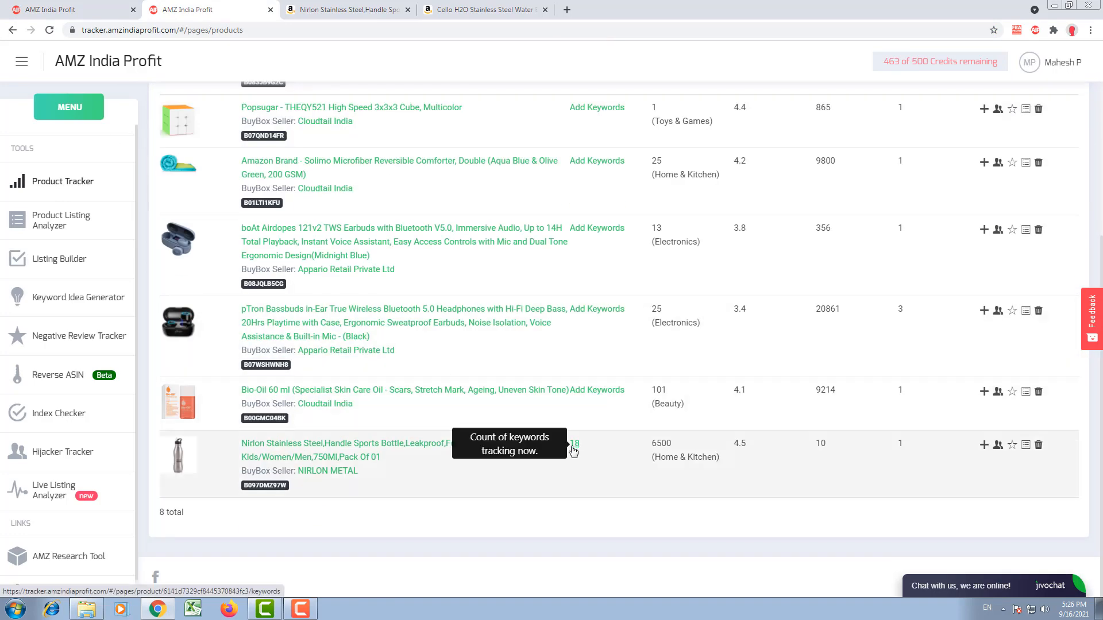
pyautogui.click(573, 445)
pyautogui.scroll(-10, 511, 456)
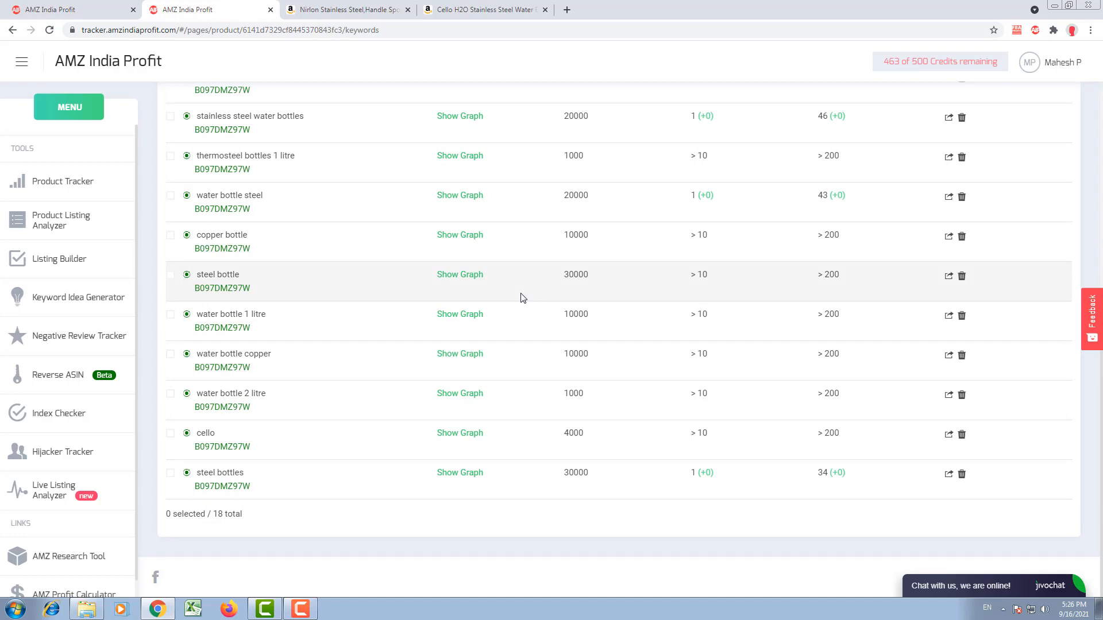
pyautogui.scroll(5, 523, 297)
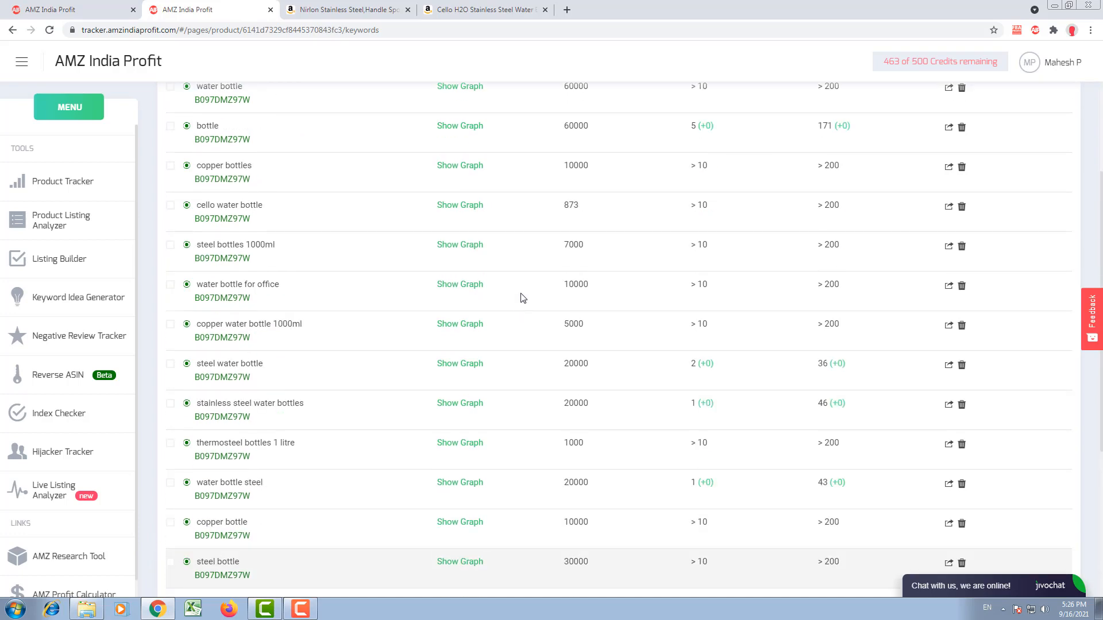